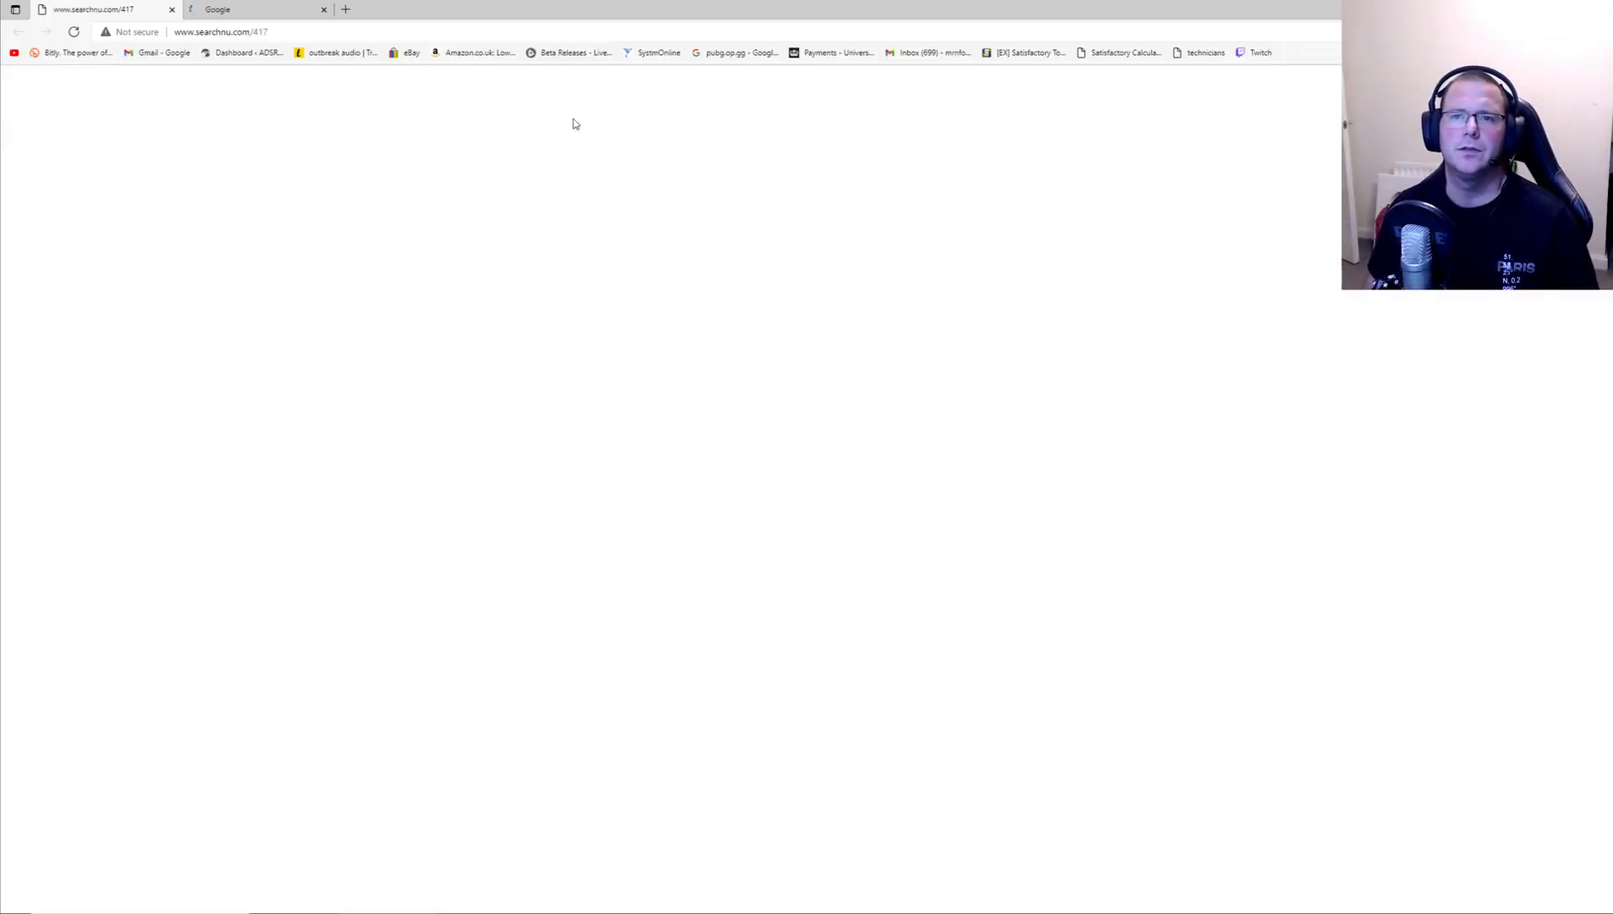
Search Google for satisfactory calculator in the already open Google page
click(298, 11)
click(685, 316)
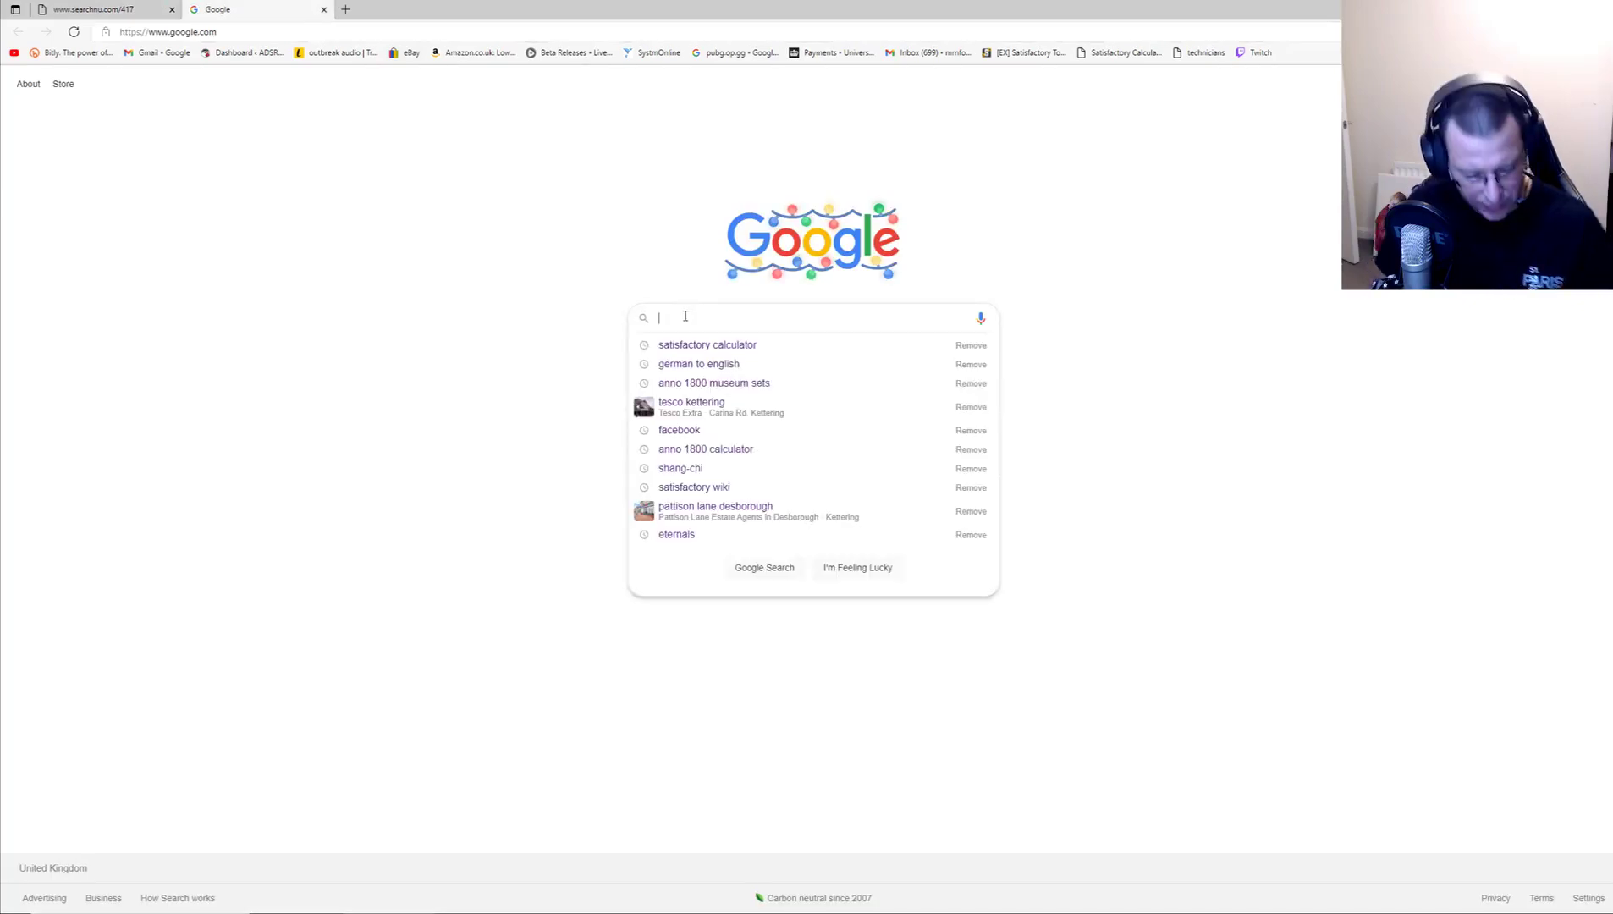
text(sa)
click(702, 346)
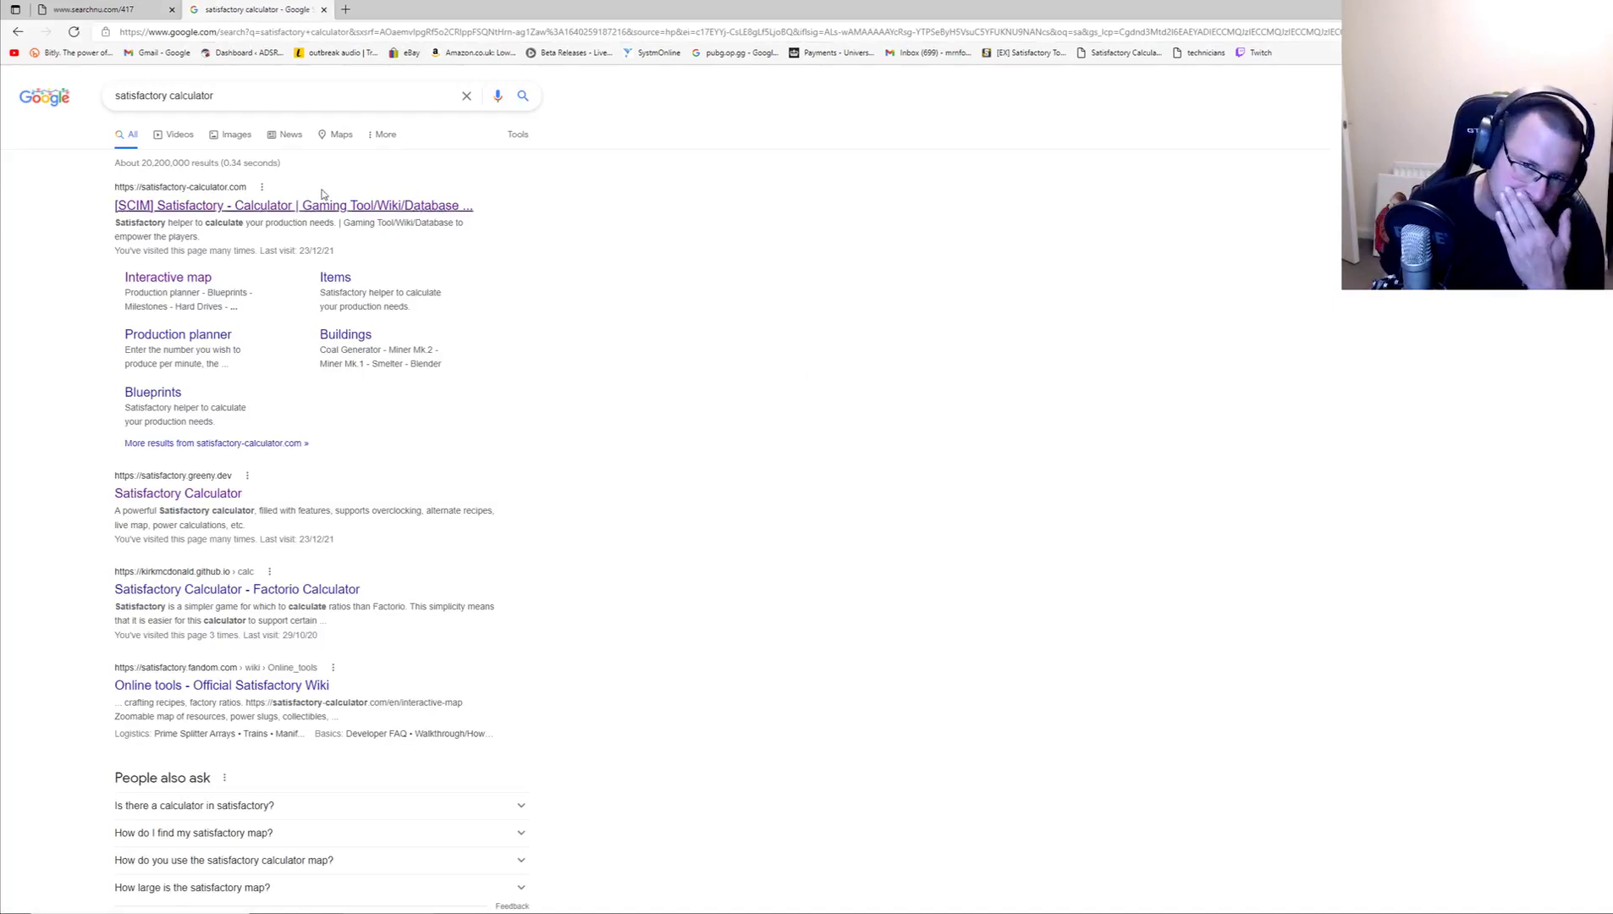
Change the Google query to satisfactory wiki and open the Official Satisfactory Wiki home page
double_click(167, 95)
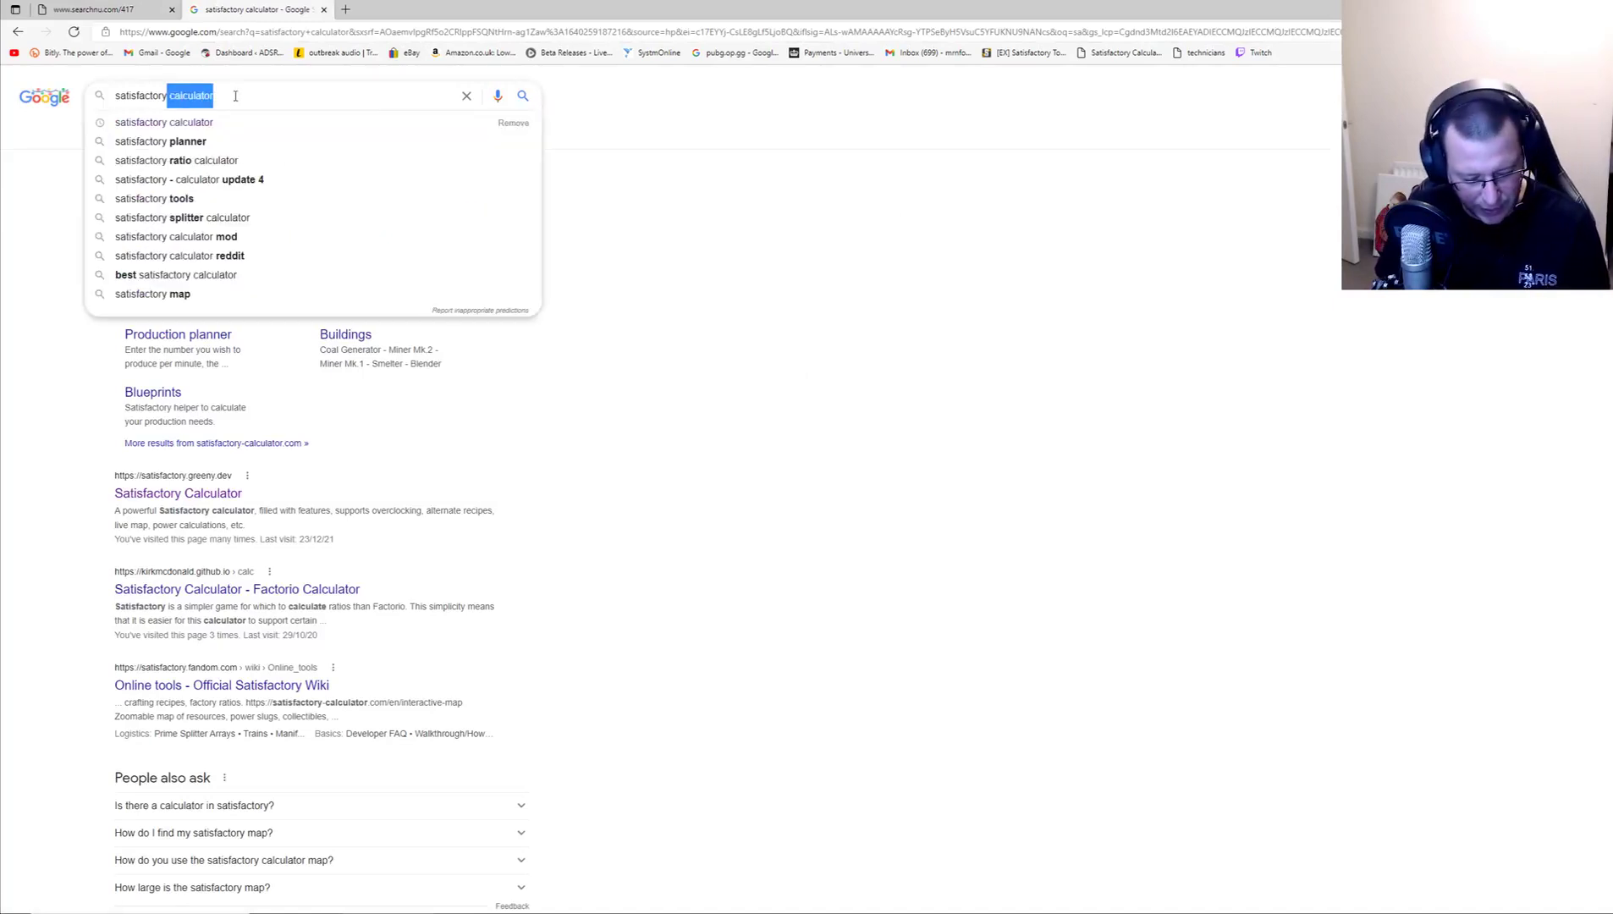
text(wiki)
key(Return)
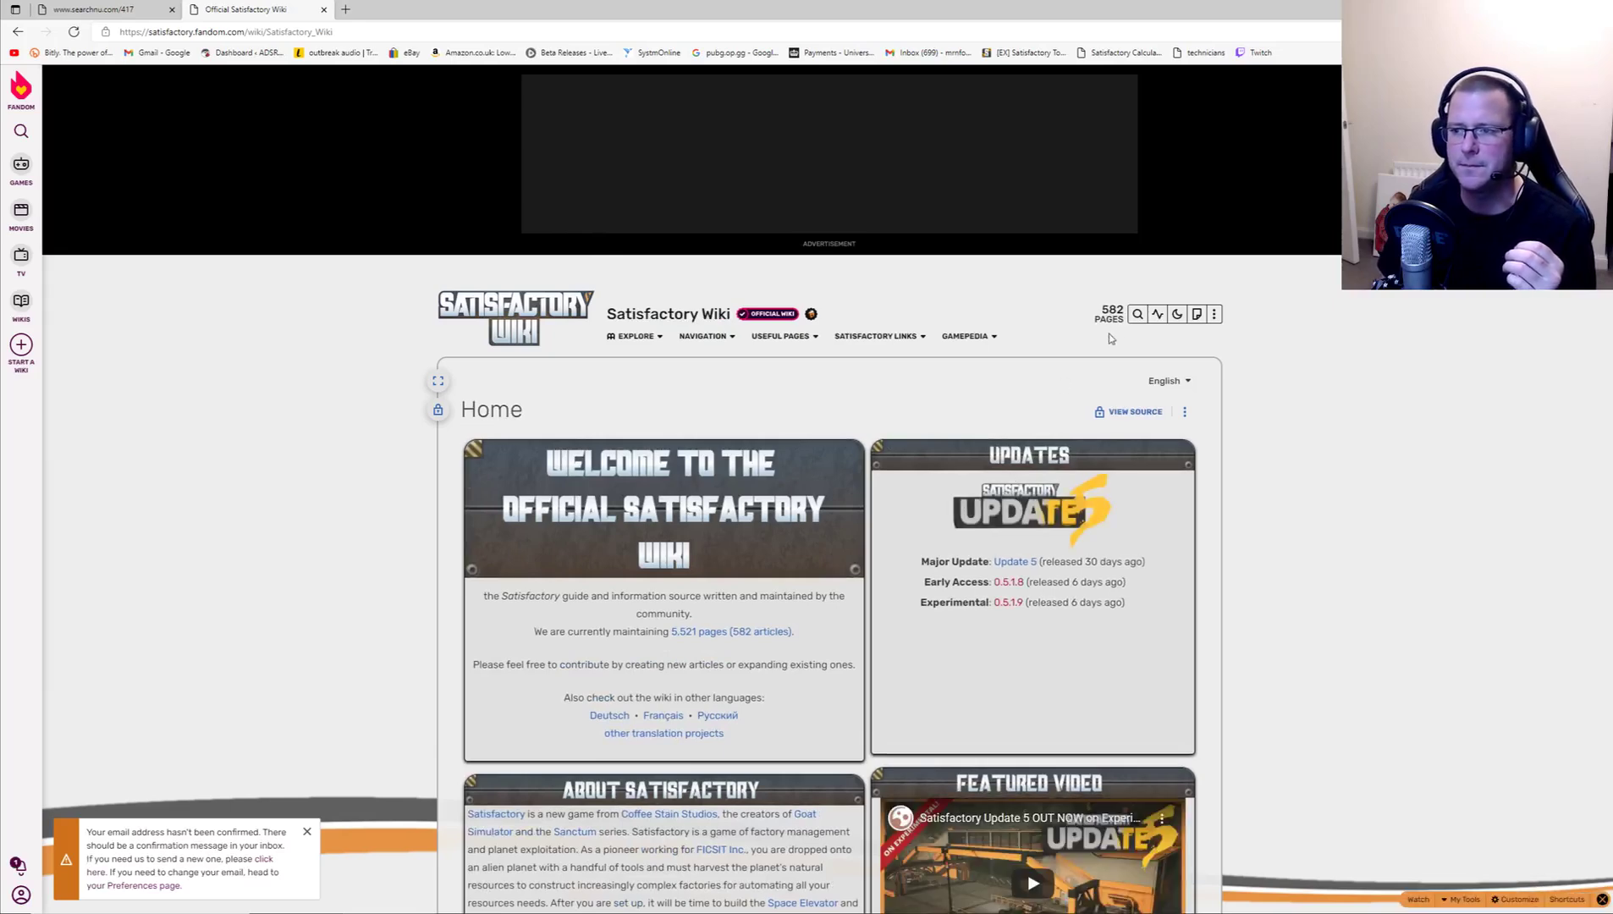
Search the wiki for fuel, open the Fuel Generator article and view its fuel energy value tables
click(1137, 315)
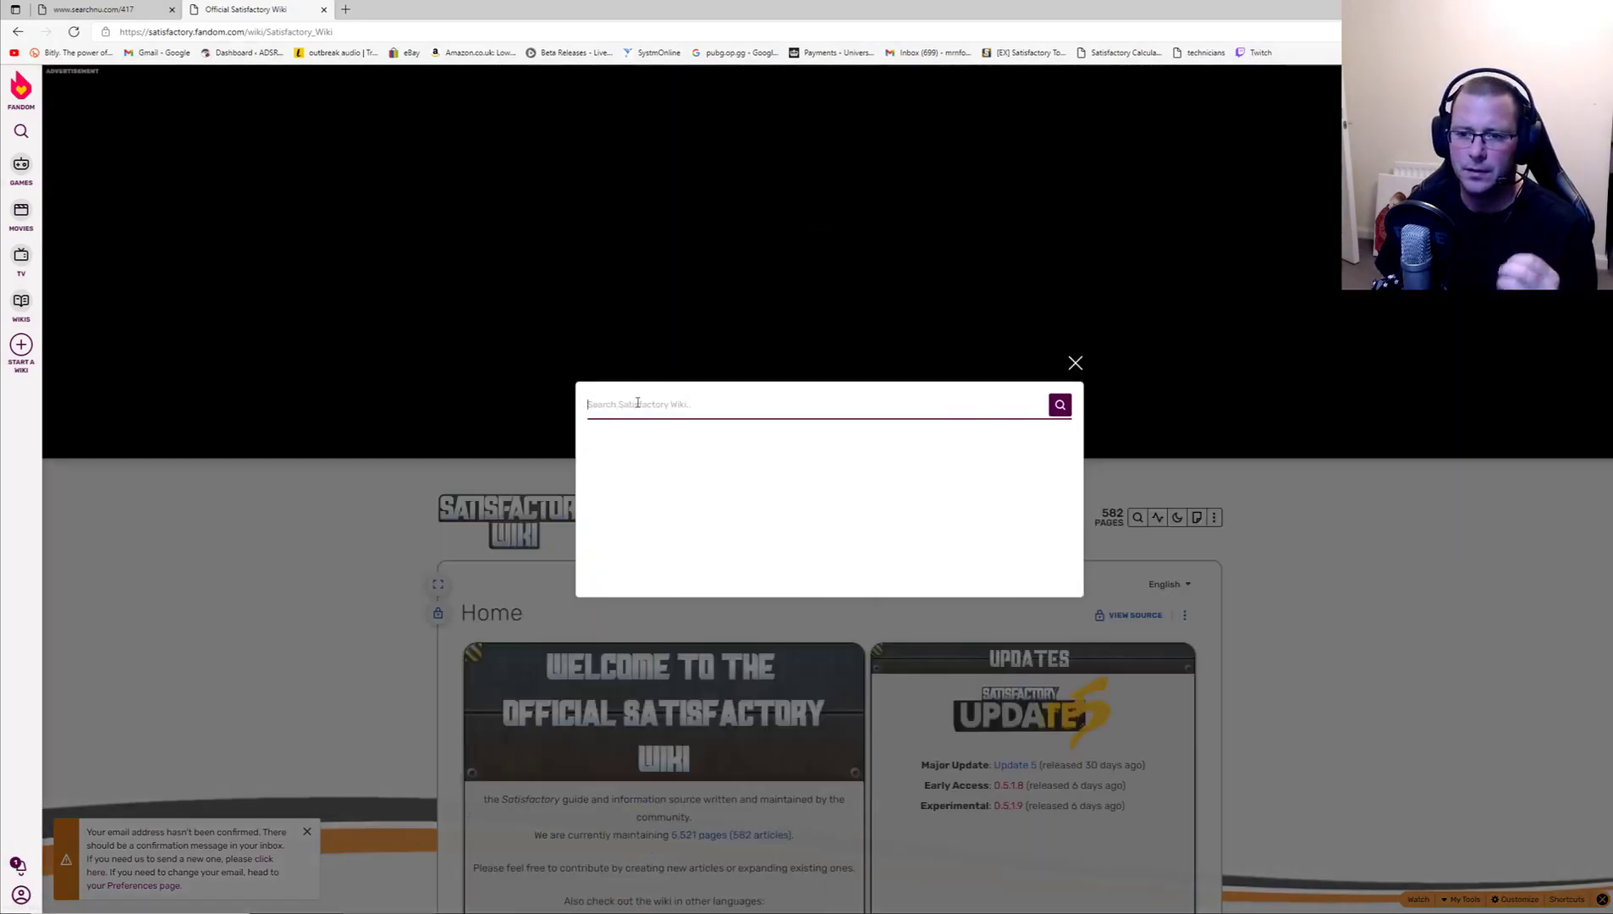
text(fuel)
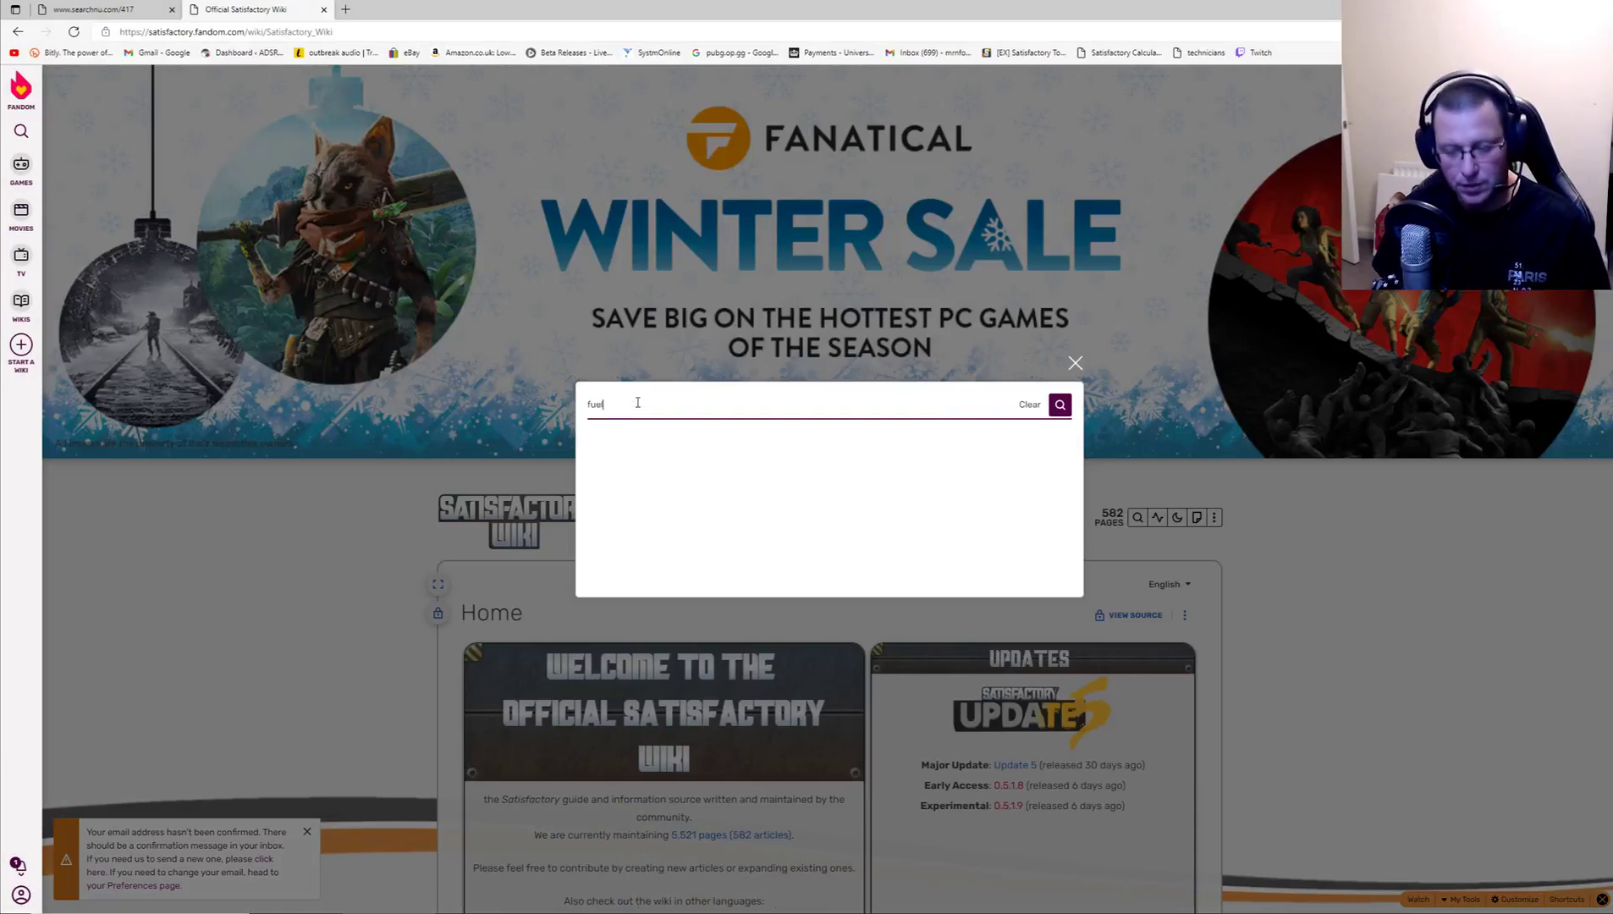
click(872, 508)
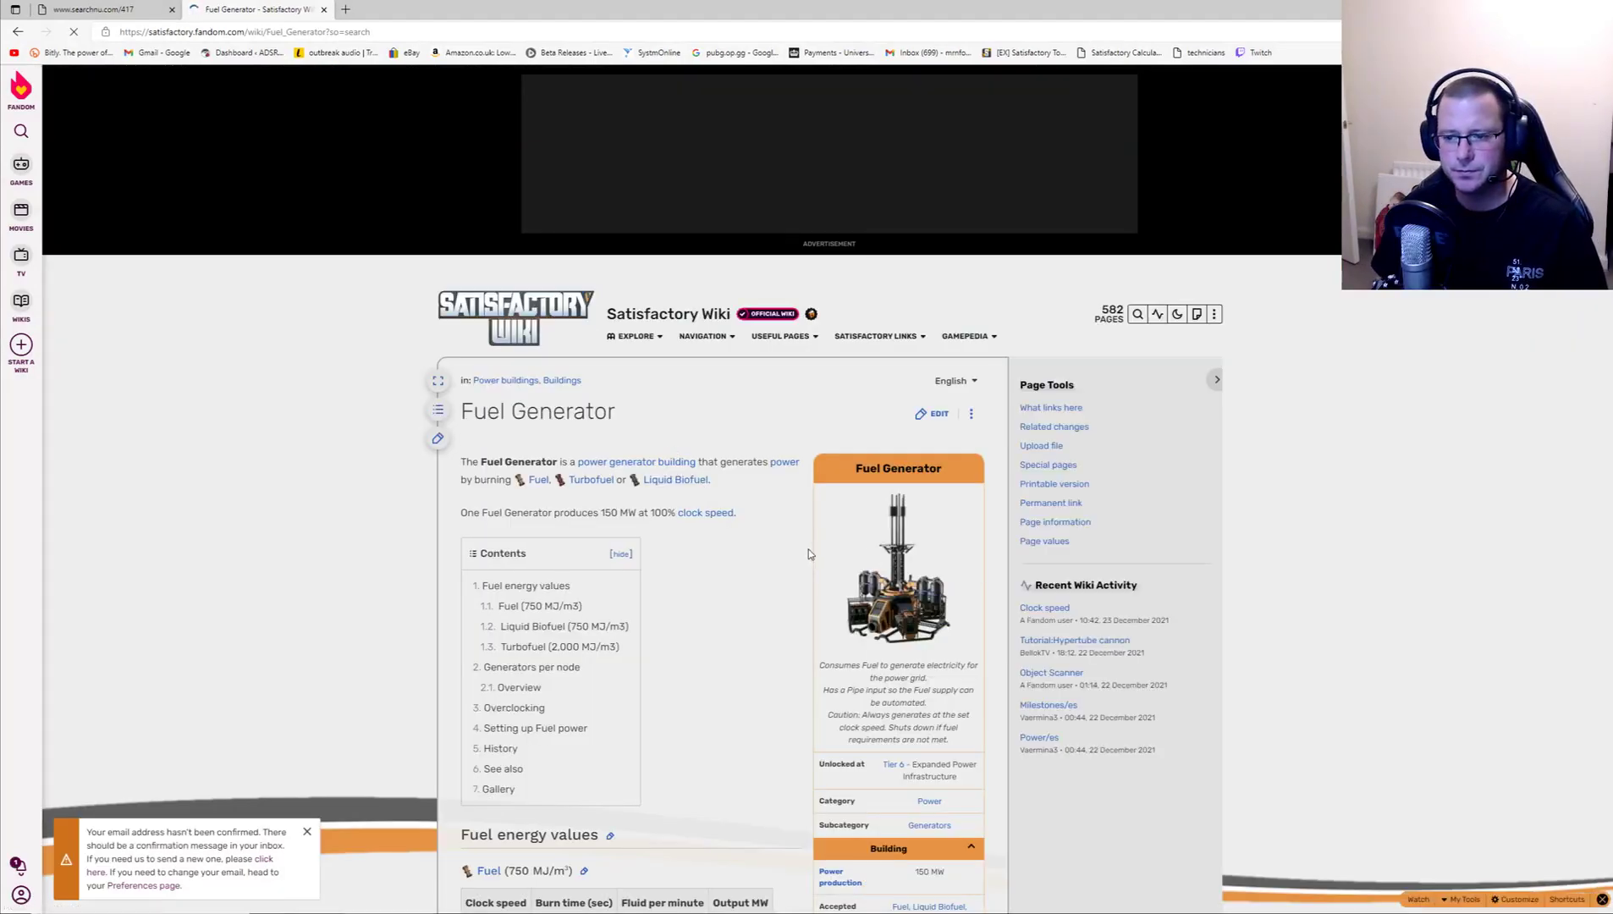
scroll(807, 553, down, 5)
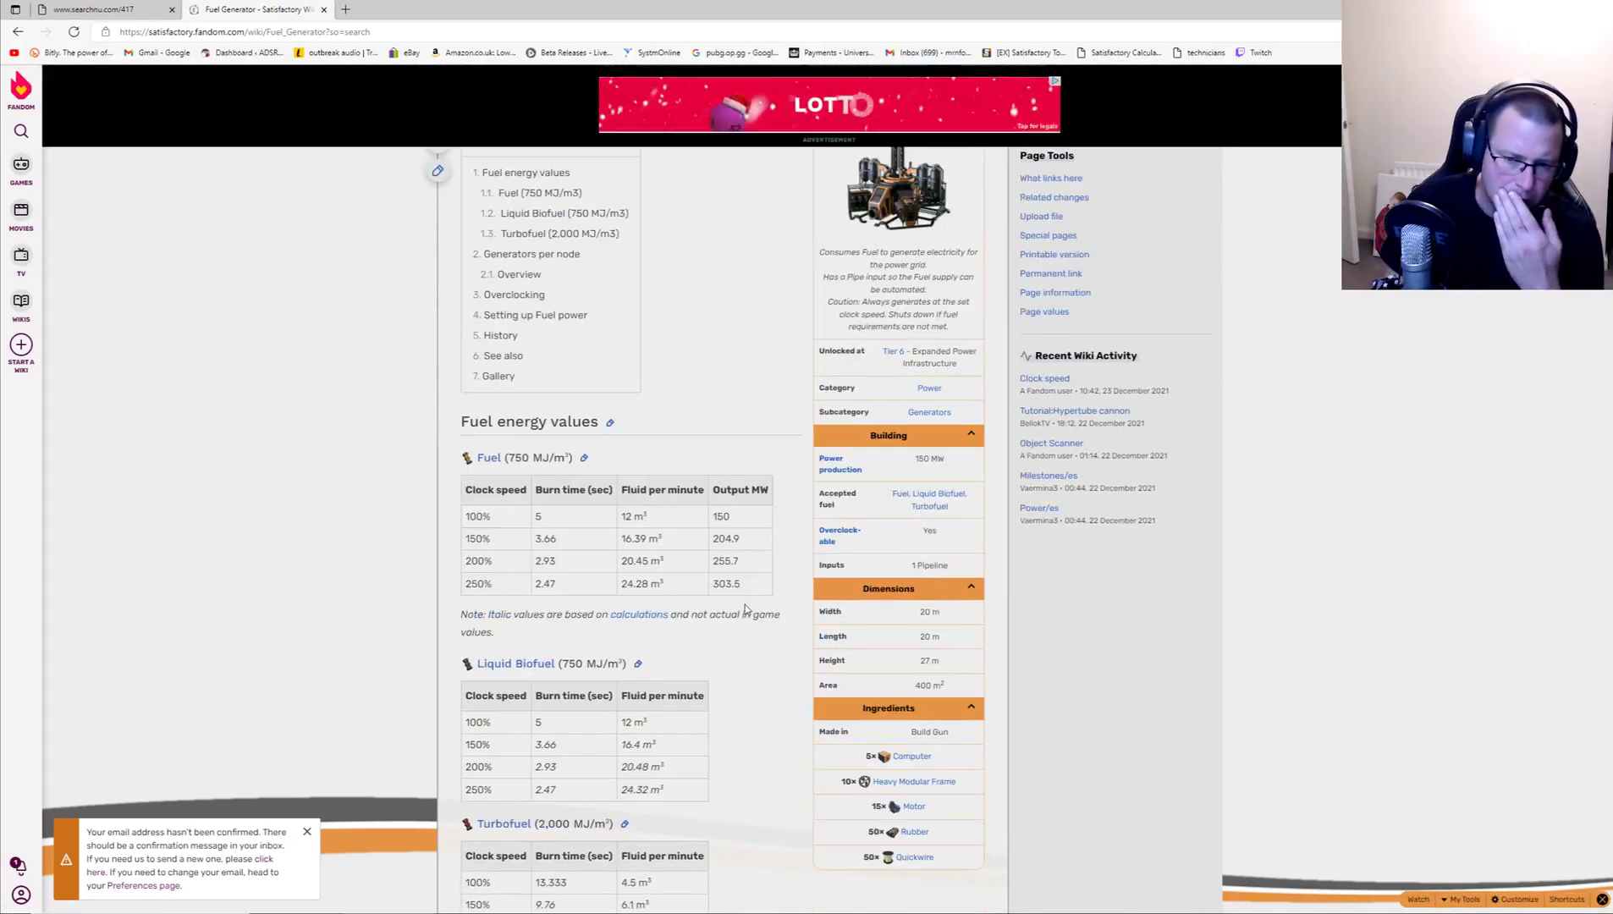
scroll(669, 709, down, 1)
scroll(678, 678, down, 3)
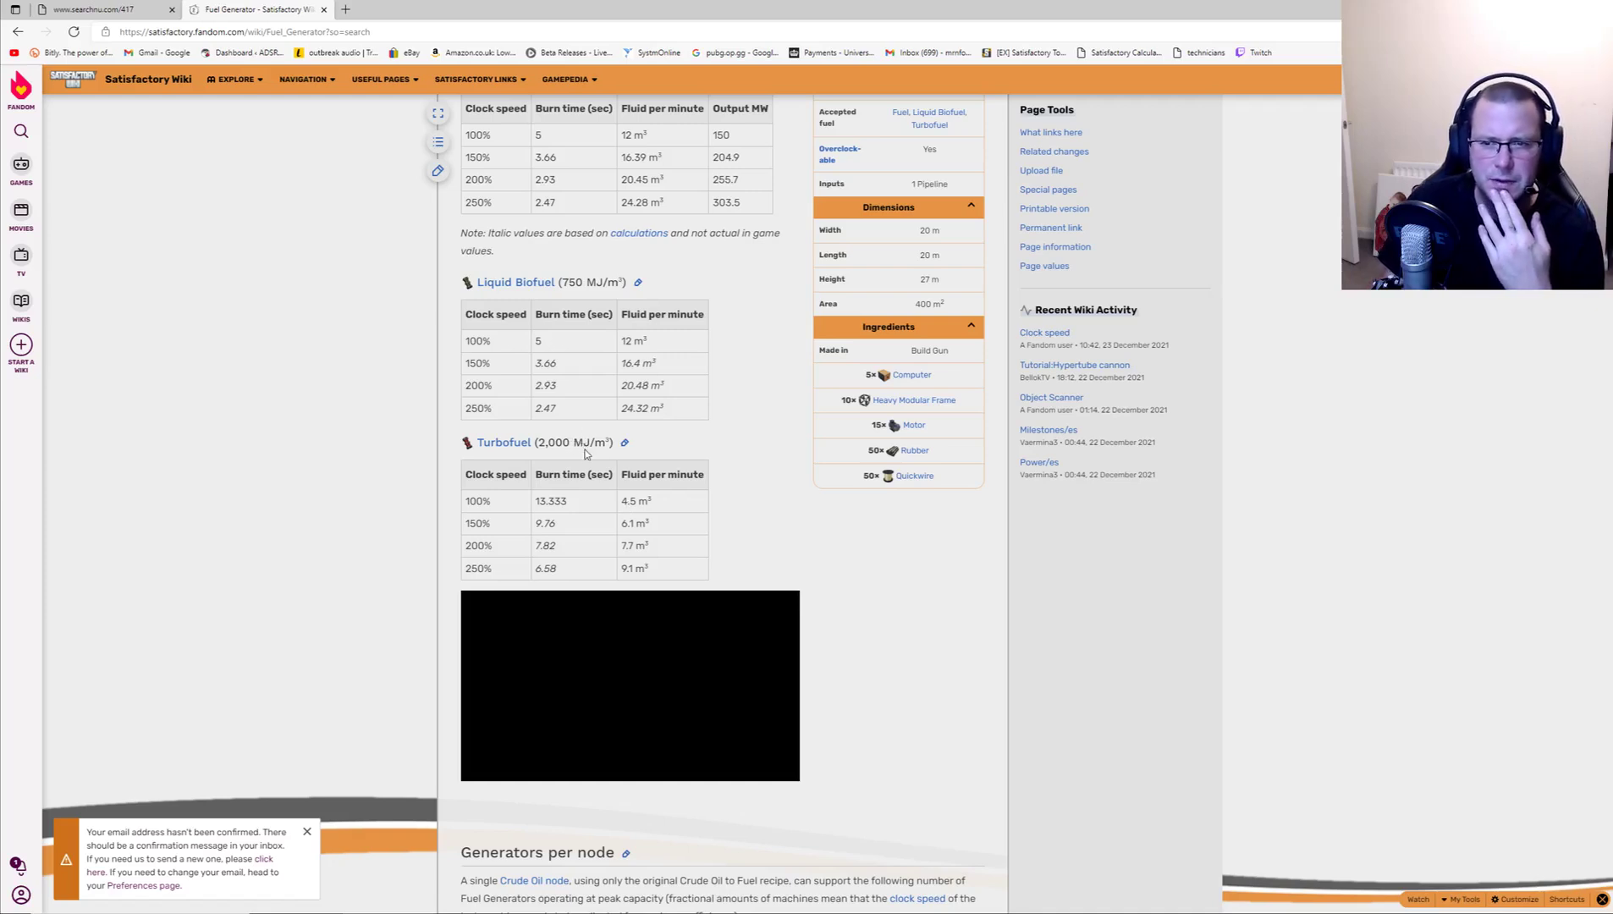
Open the article's Turbofuel section in the editor and examine the generators-per-node tables, fuel equations and setup notes
click(624, 443)
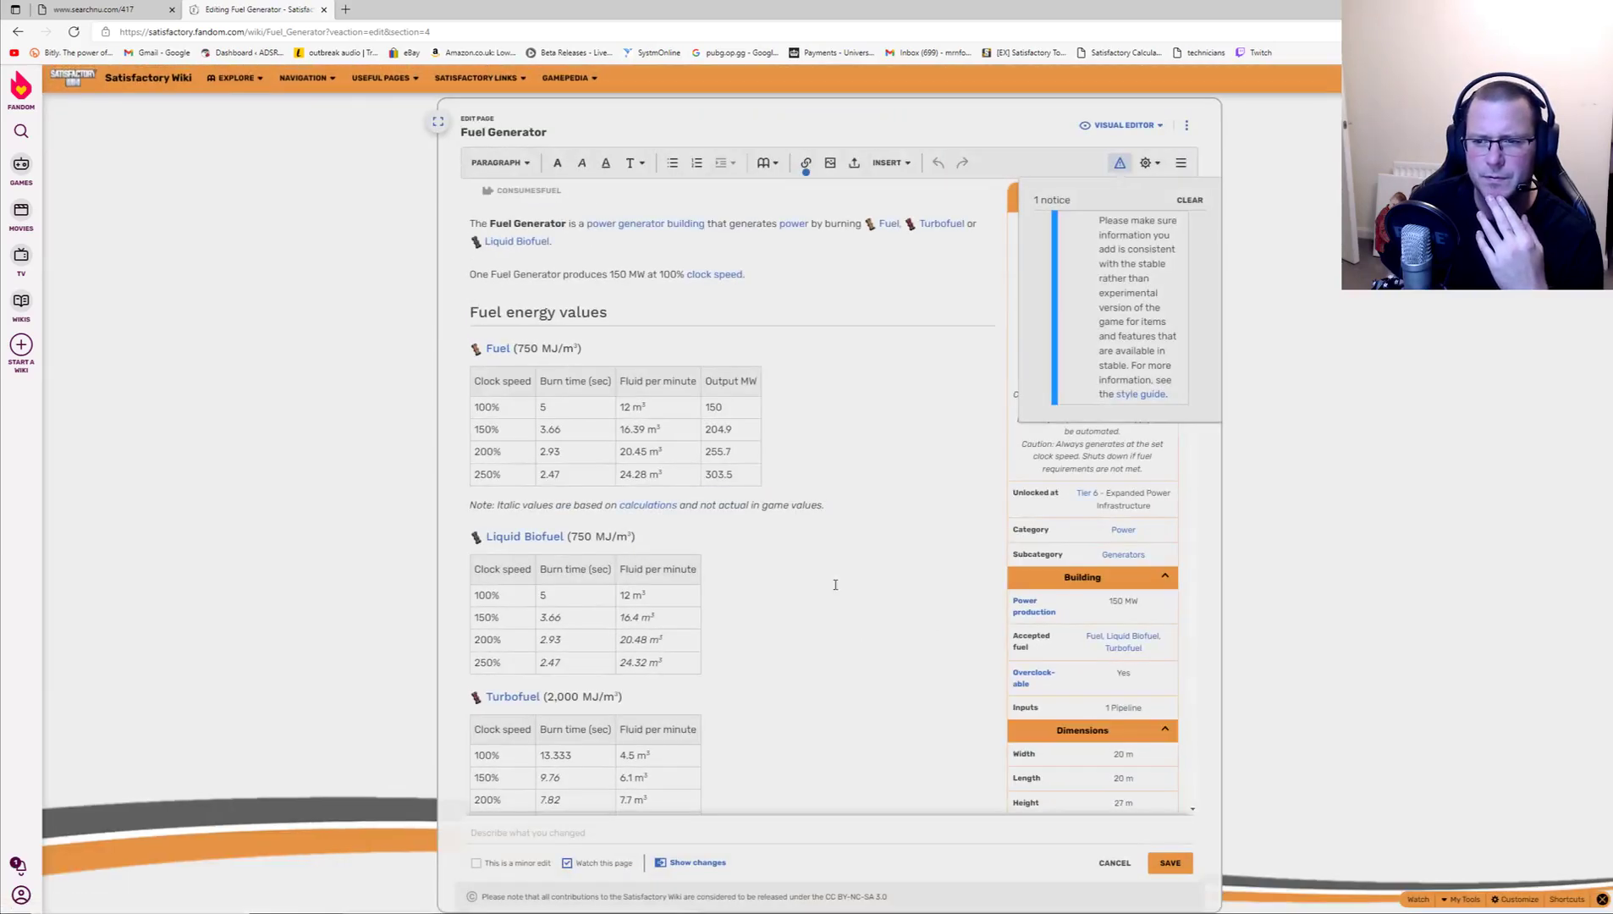
scroll(847, 592, down, 3)
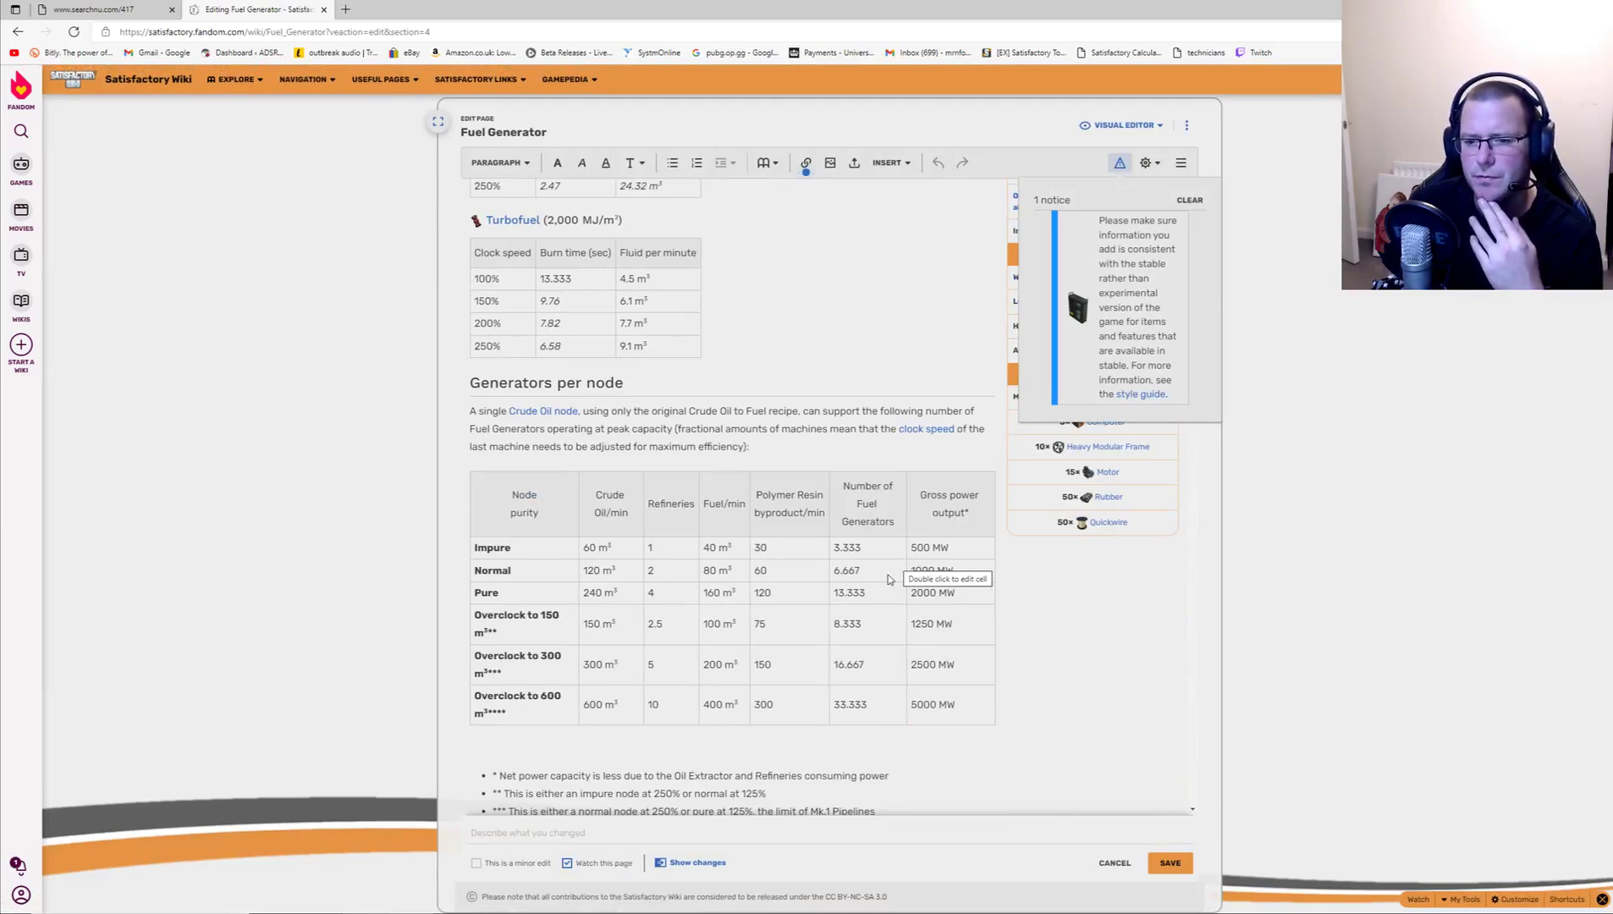
scroll(805, 639, down, 6)
scroll(803, 639, up, 2)
scroll(803, 636, down, 4)
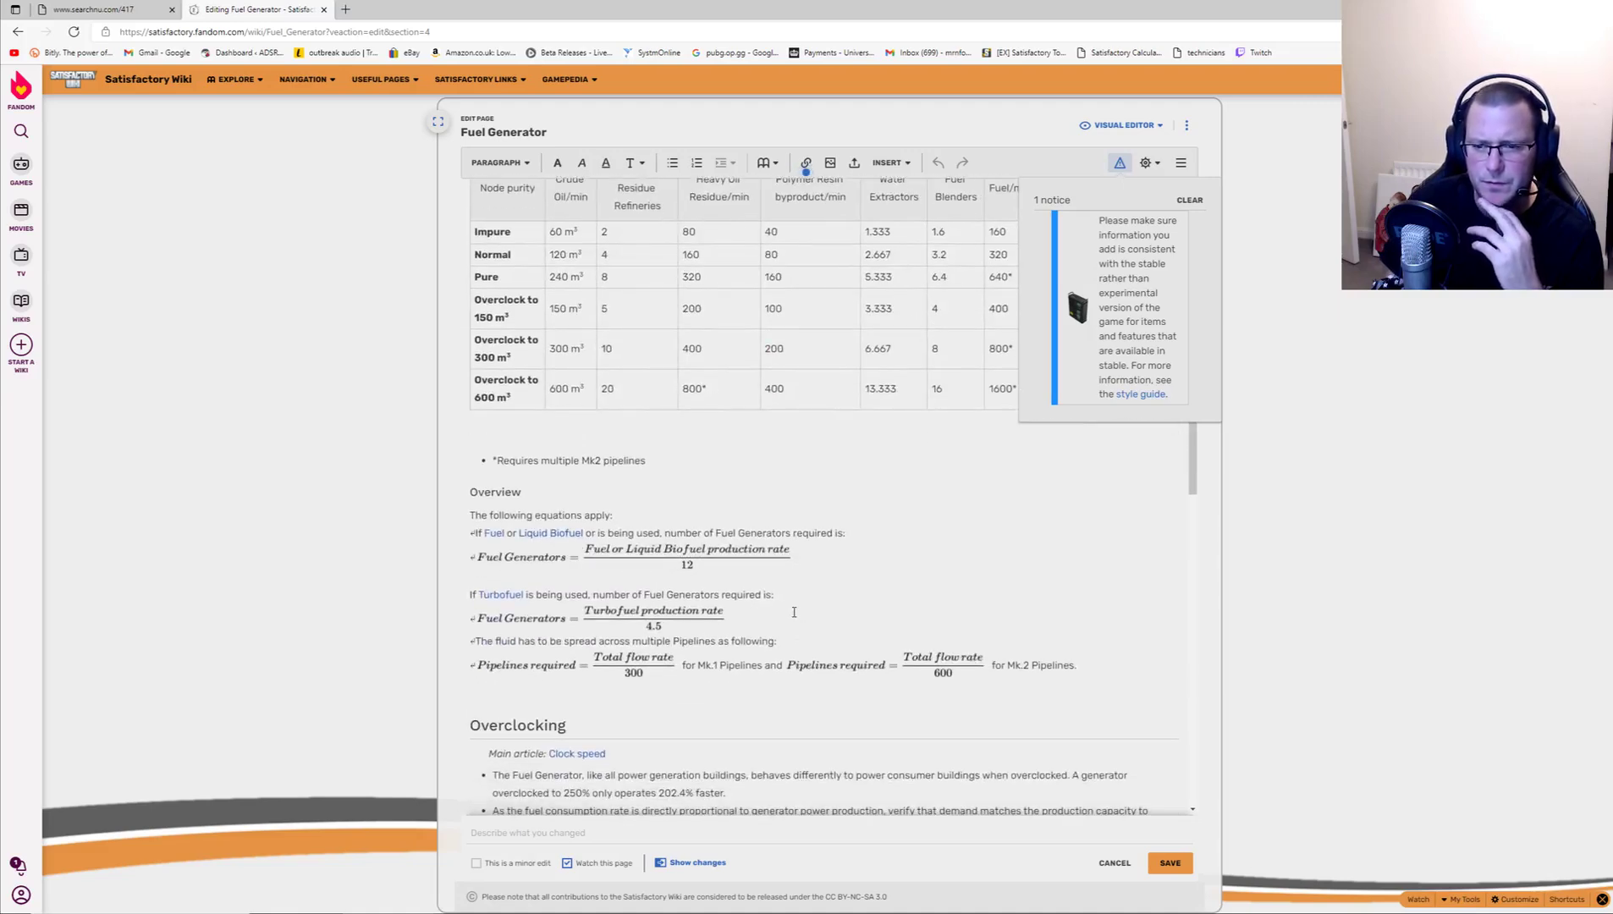
scroll(794, 611, down, 1)
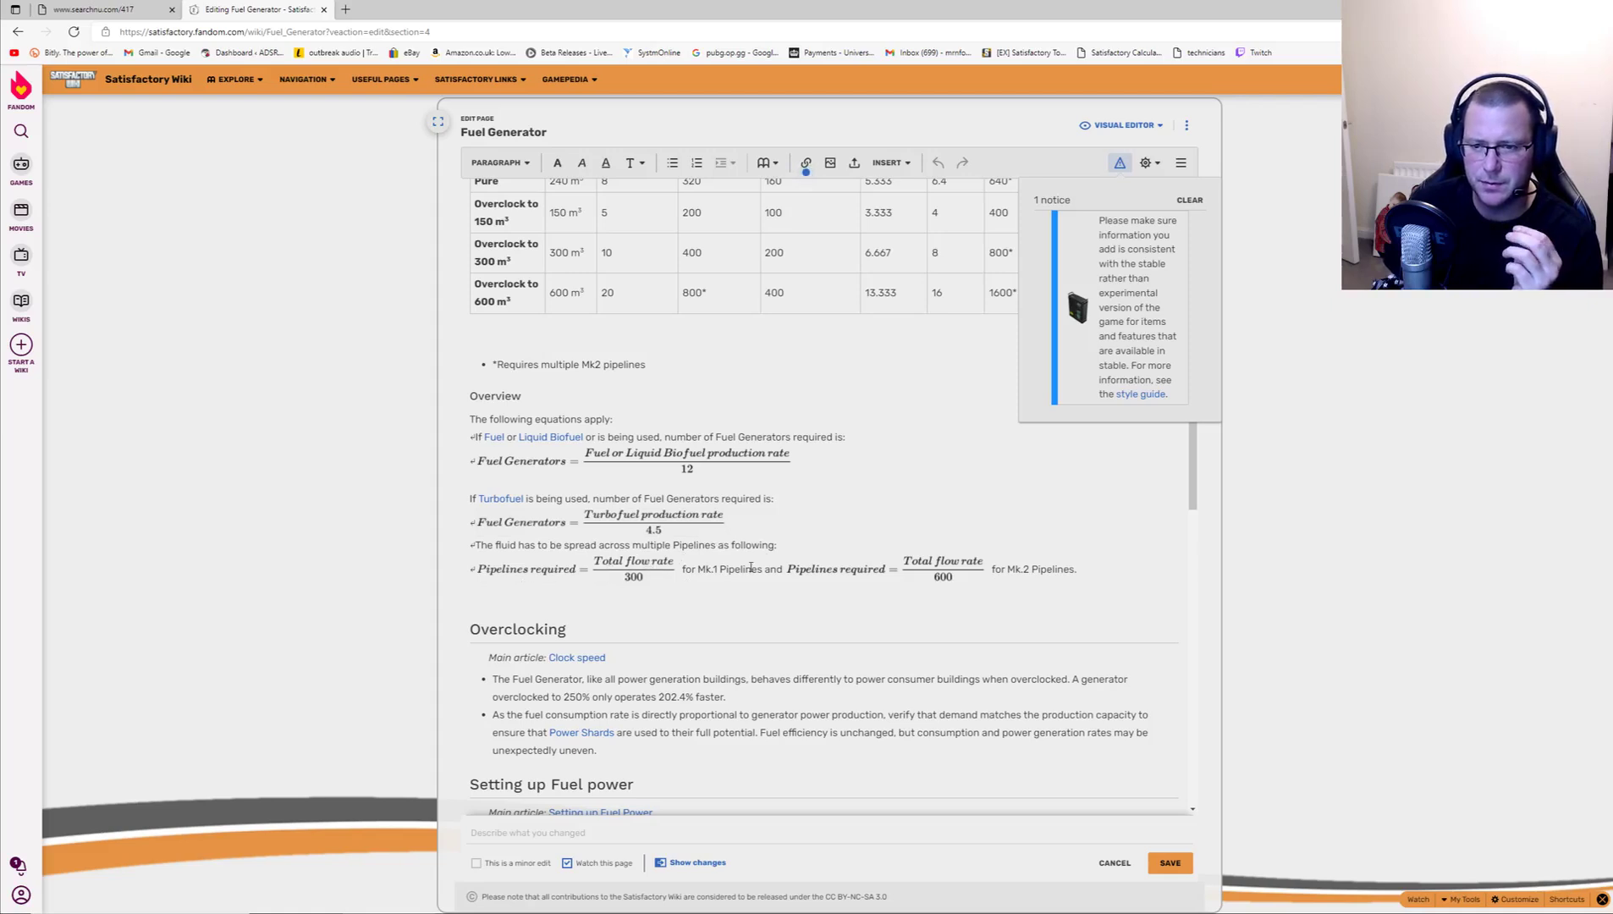
scroll(708, 604, down, 2)
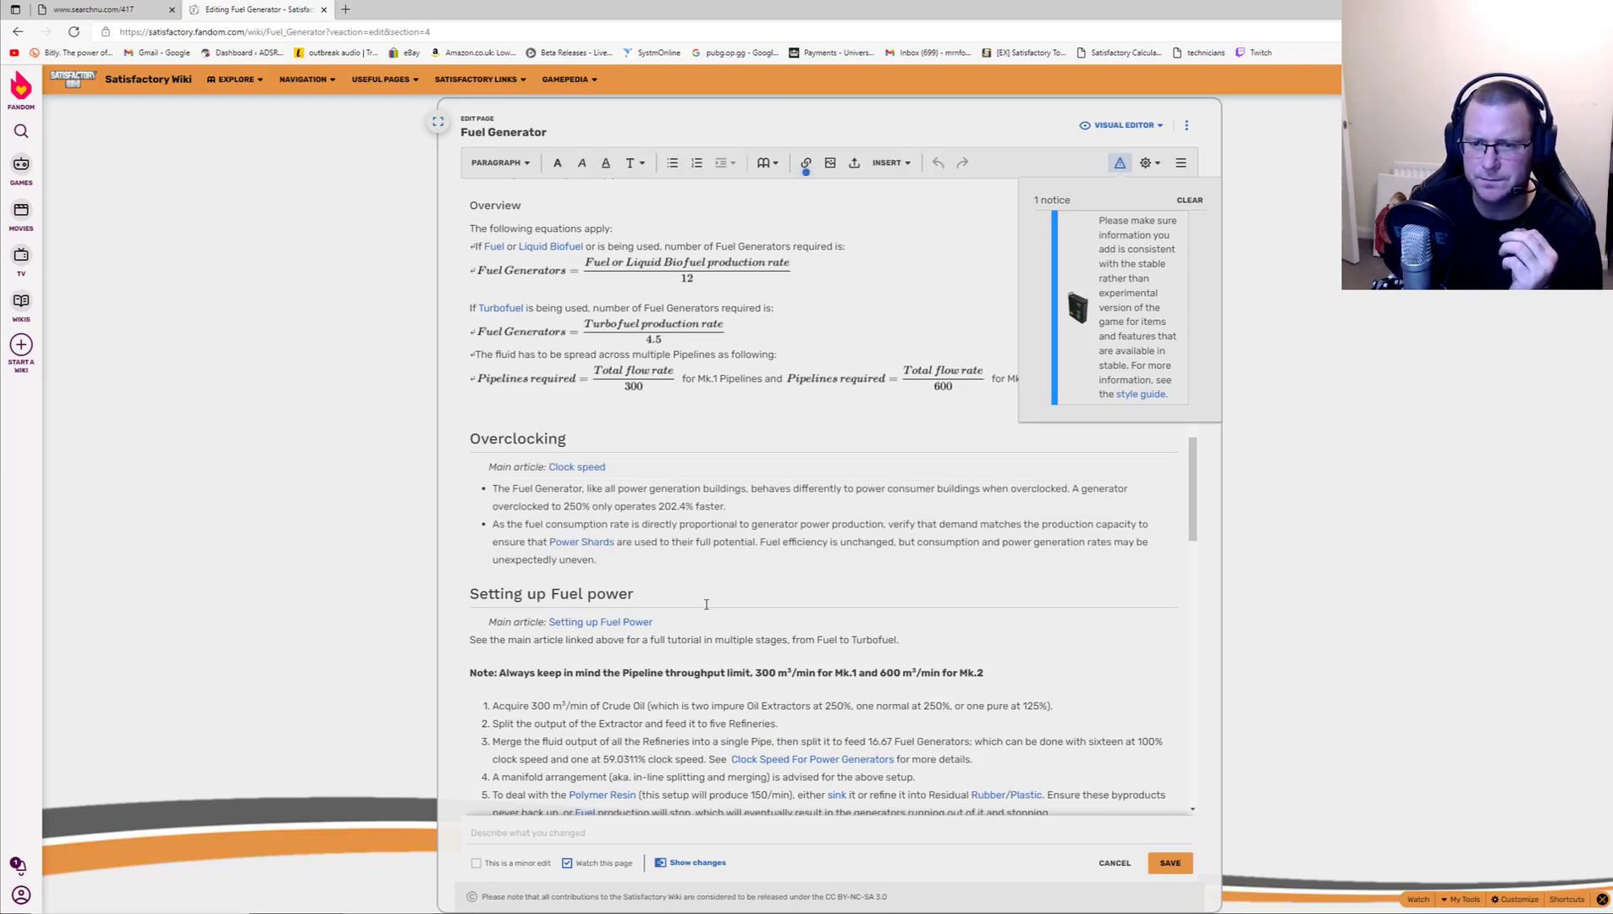
scroll(707, 604, up, 5)
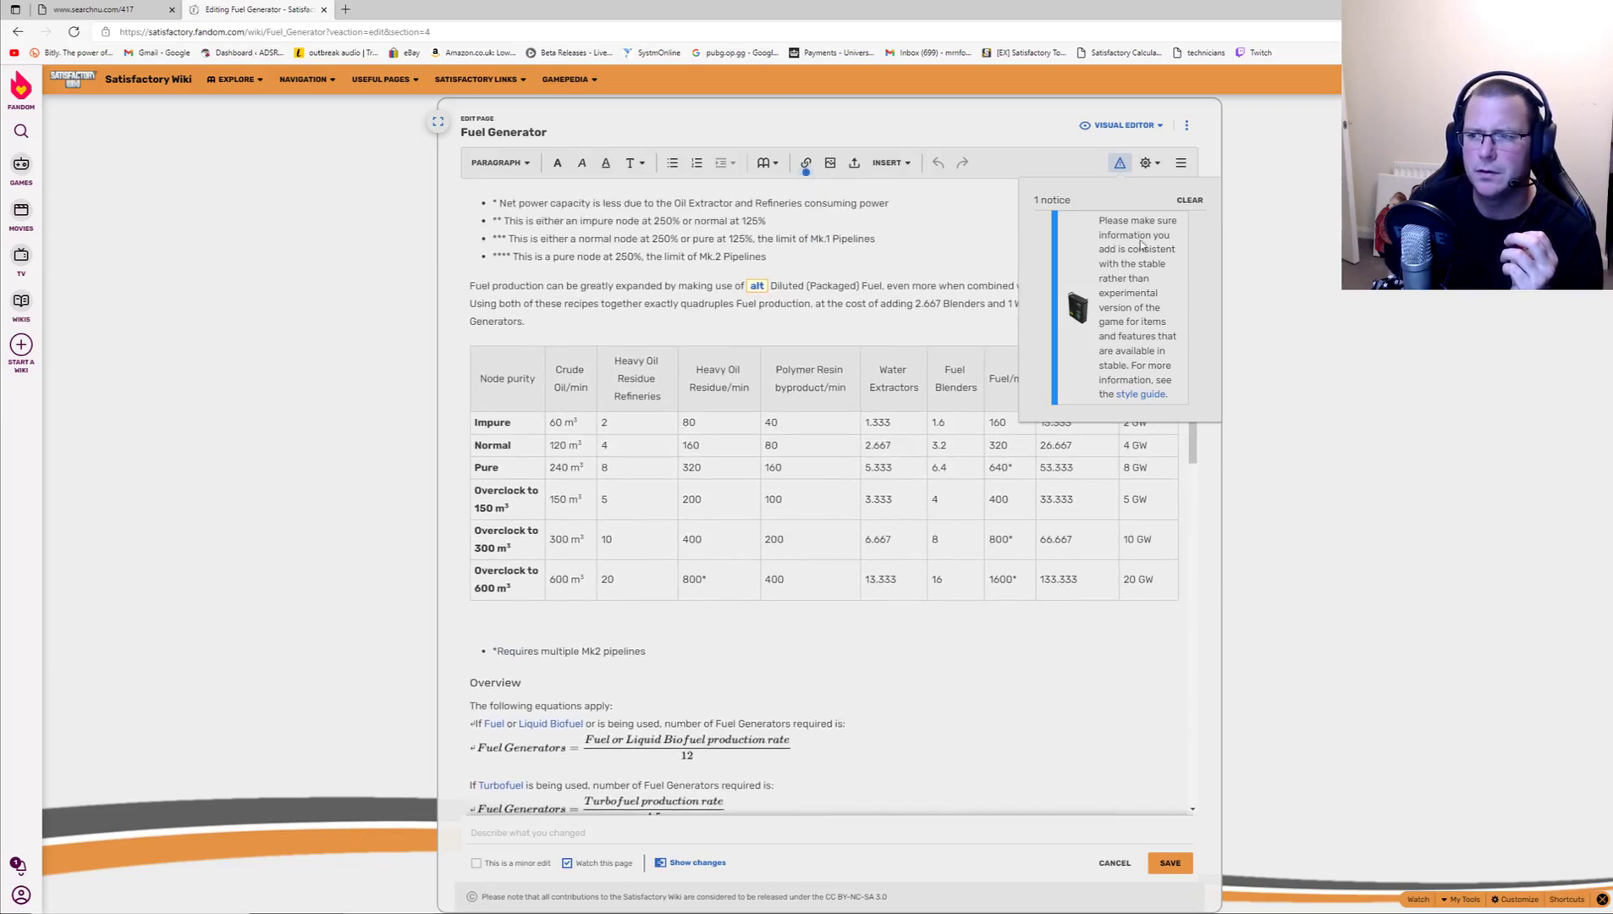
Hide the editing notice and compare the standard Fuel table with the Diluted Fuel and Heavy Oil Residue table under Generators per node
click(1121, 165)
scroll(794, 503, up, 4)
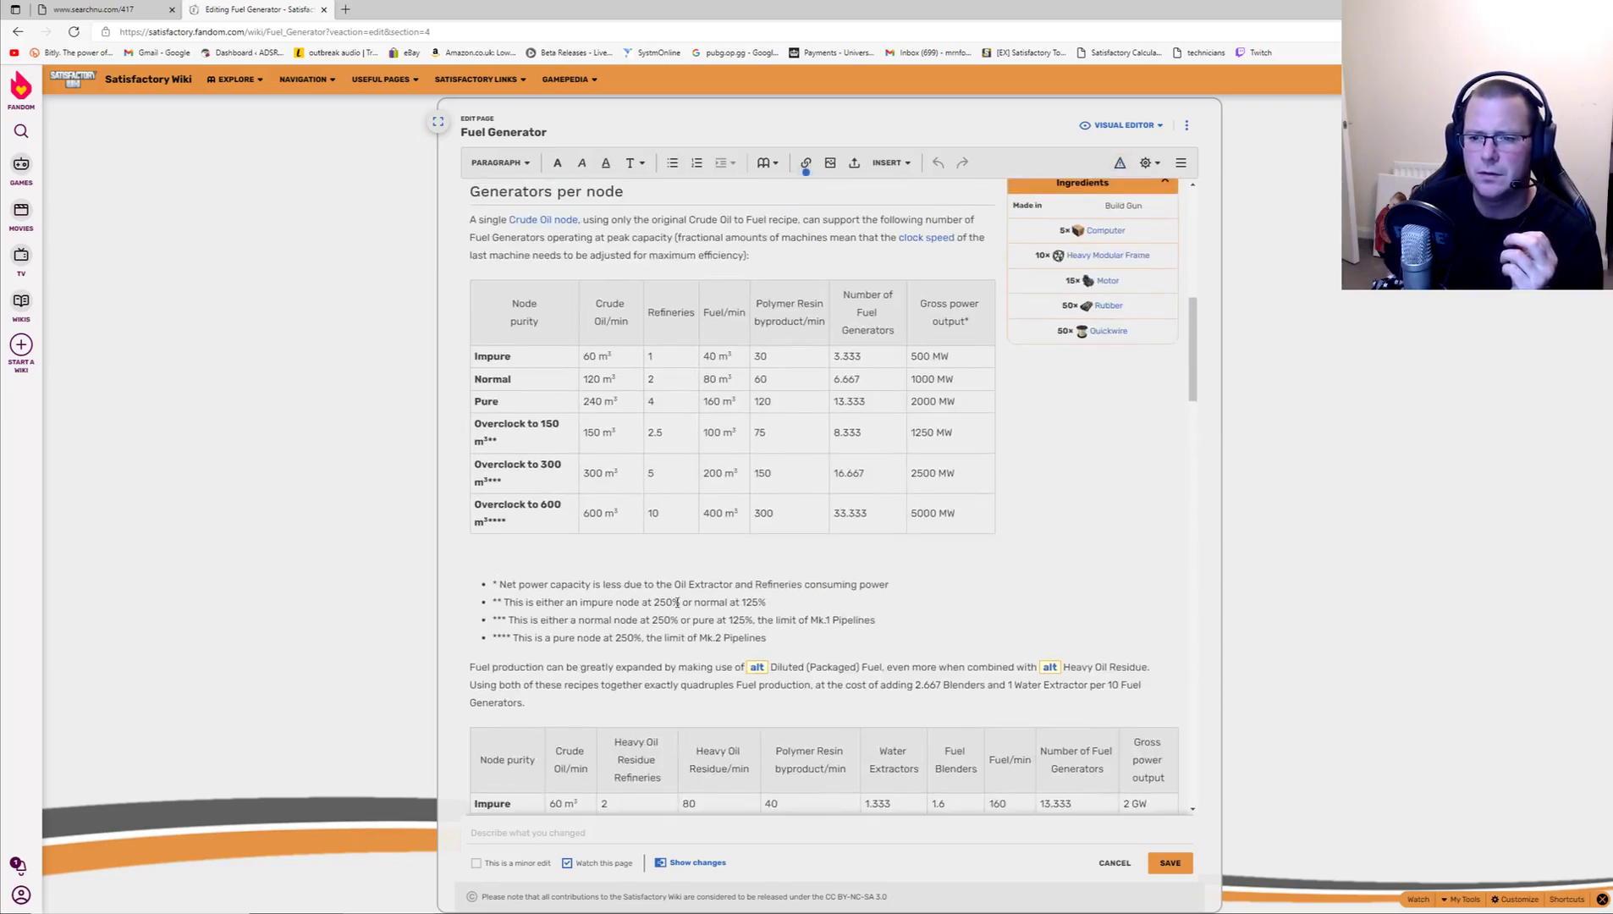
scroll(700, 590, up, 1)
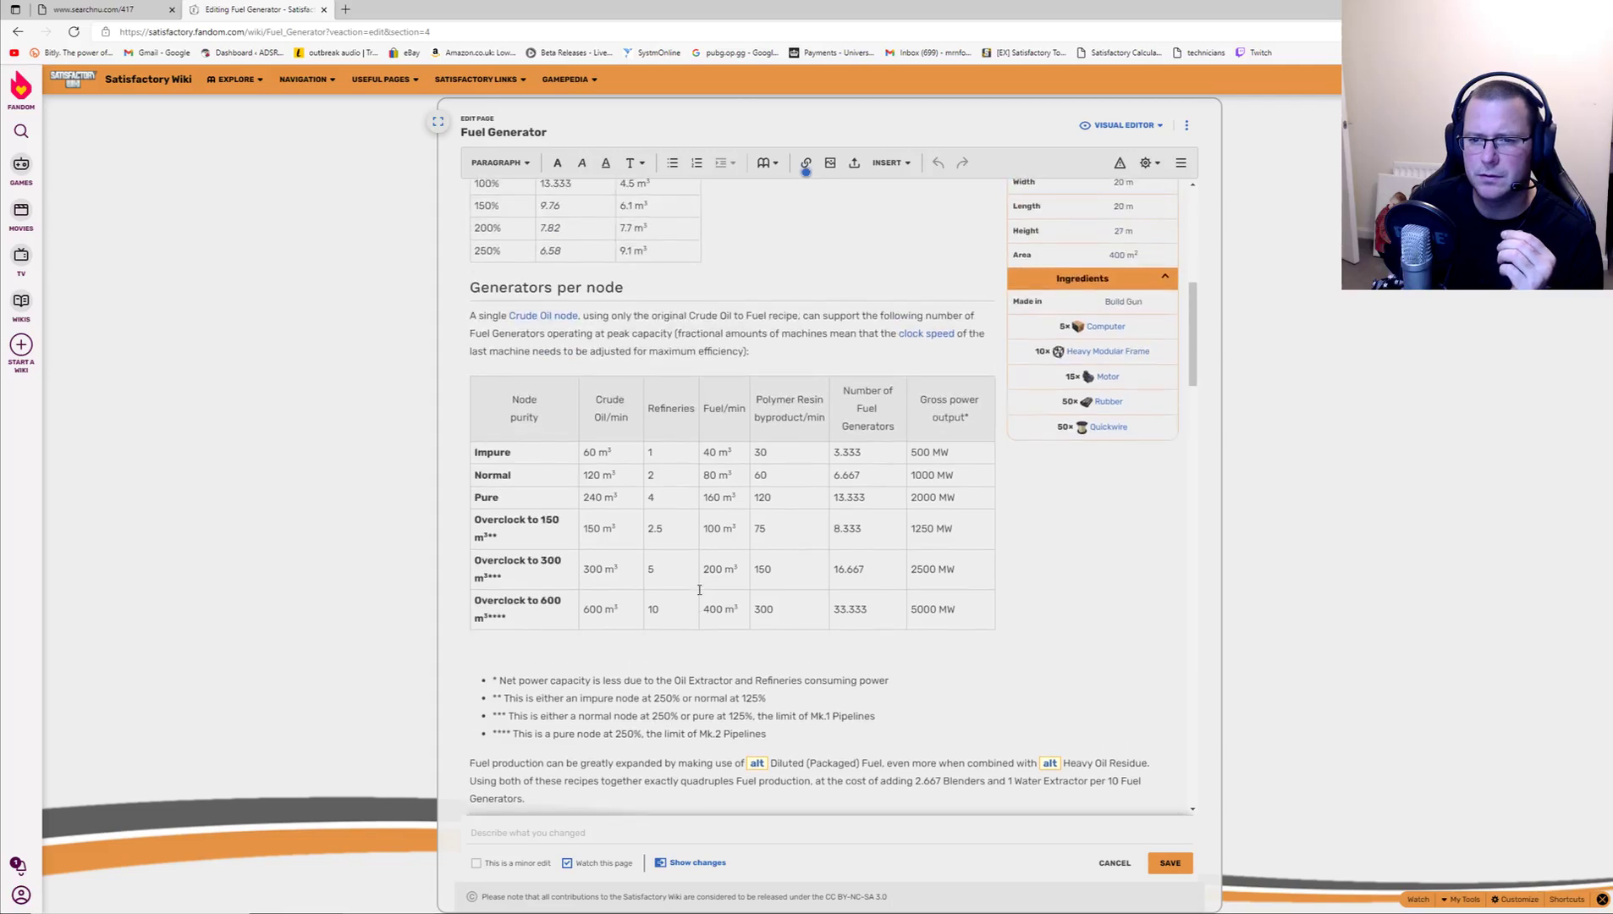
scroll(653, 548, up, 1)
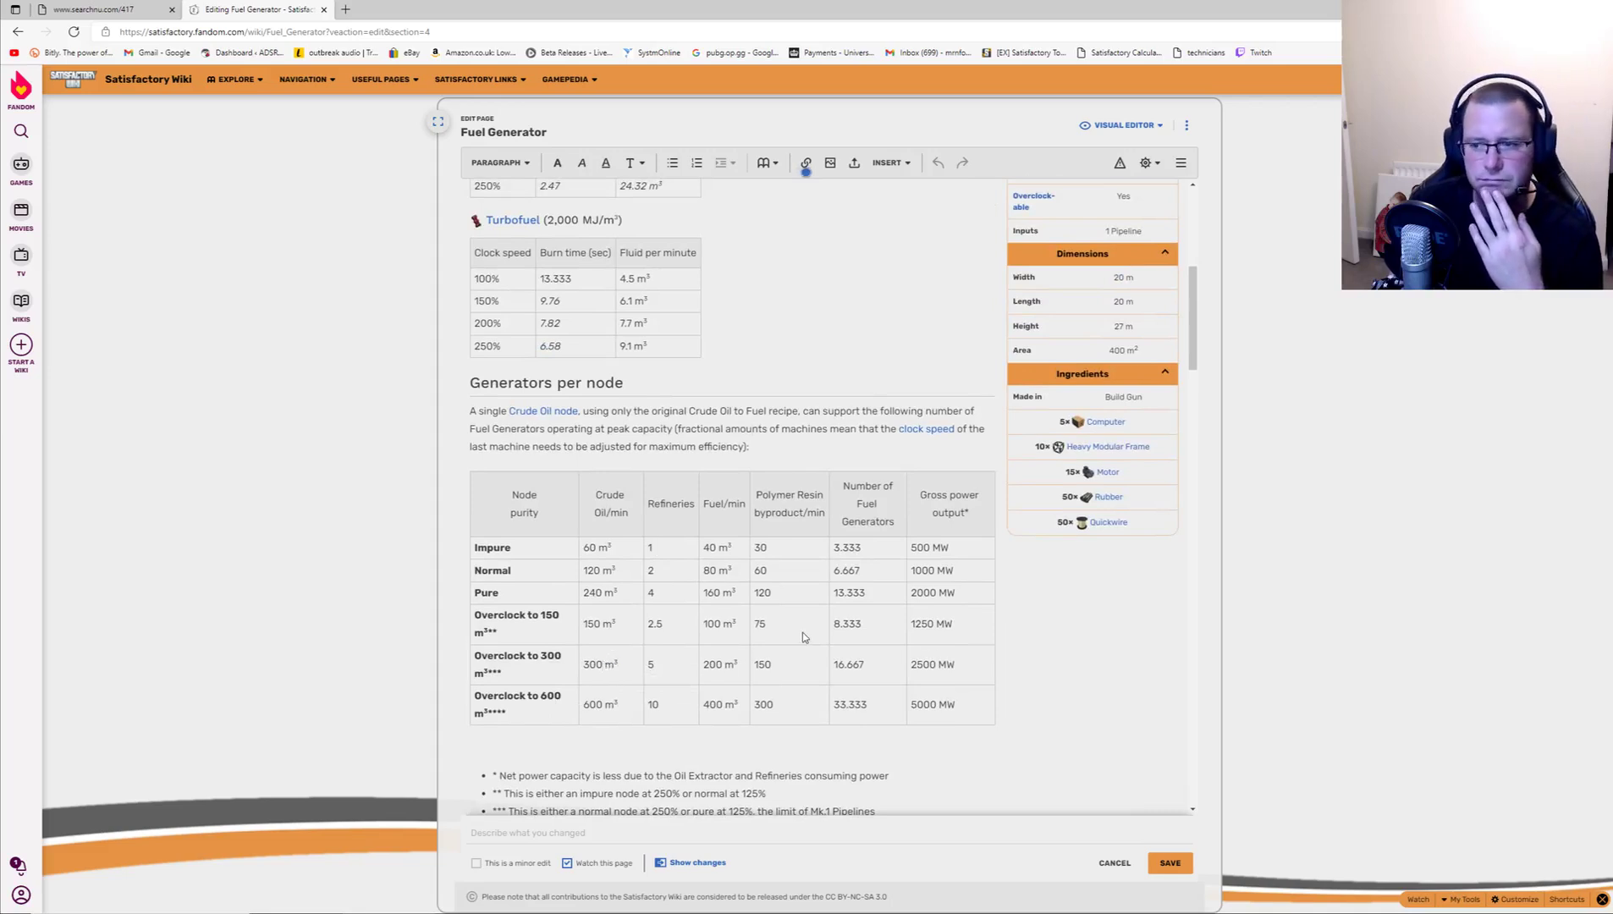
scroll(674, 636, up, 1)
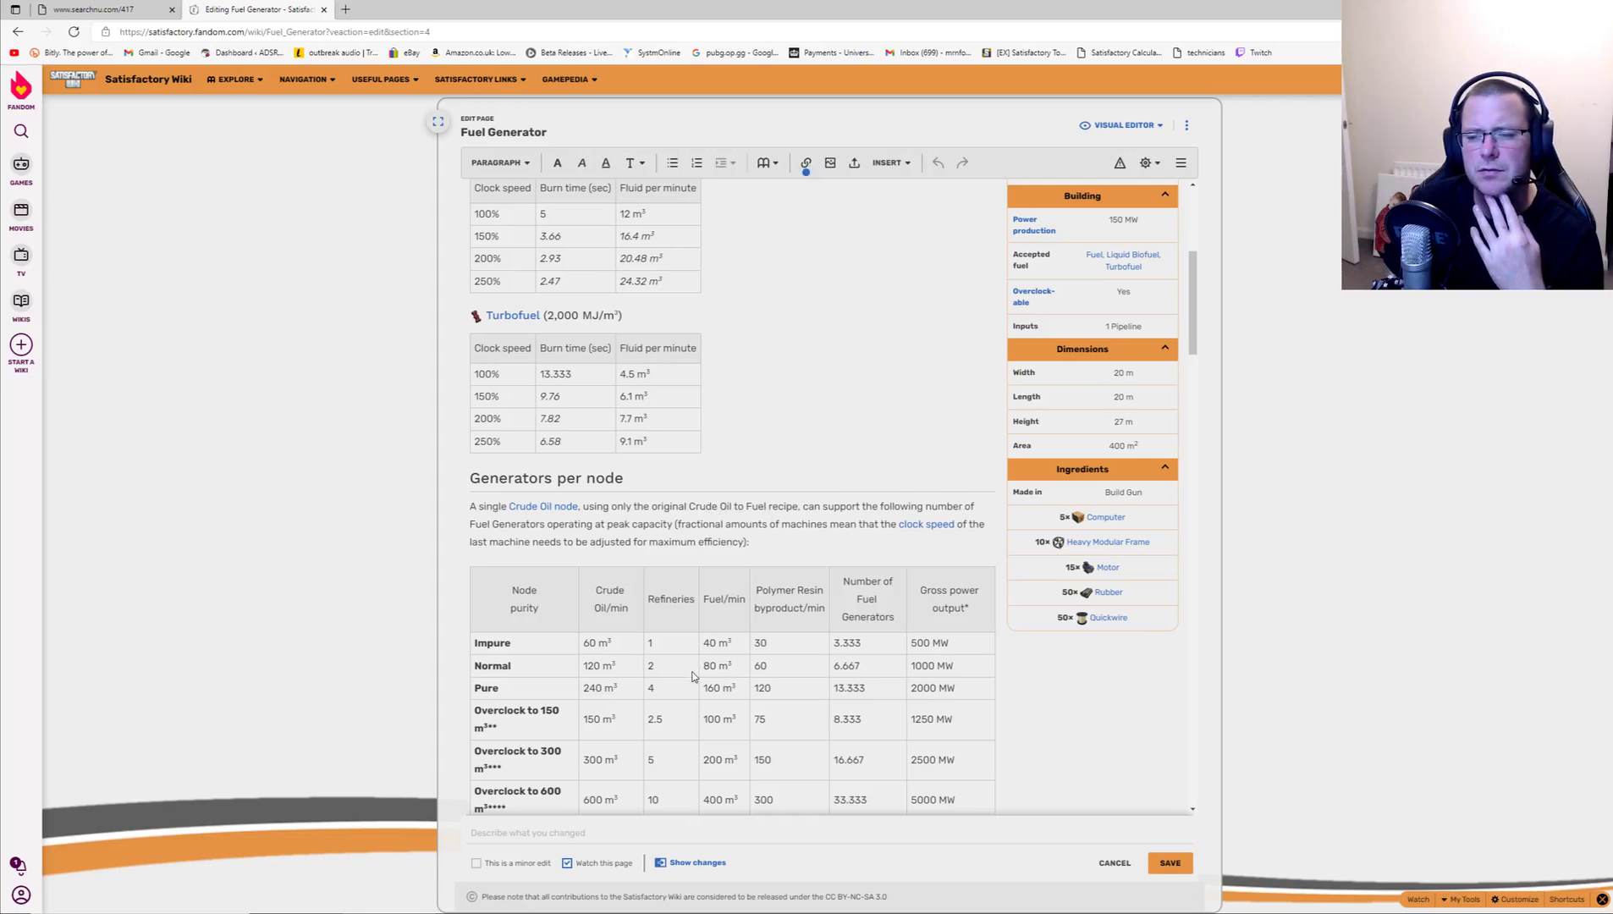
scroll(964, 609, down, 1)
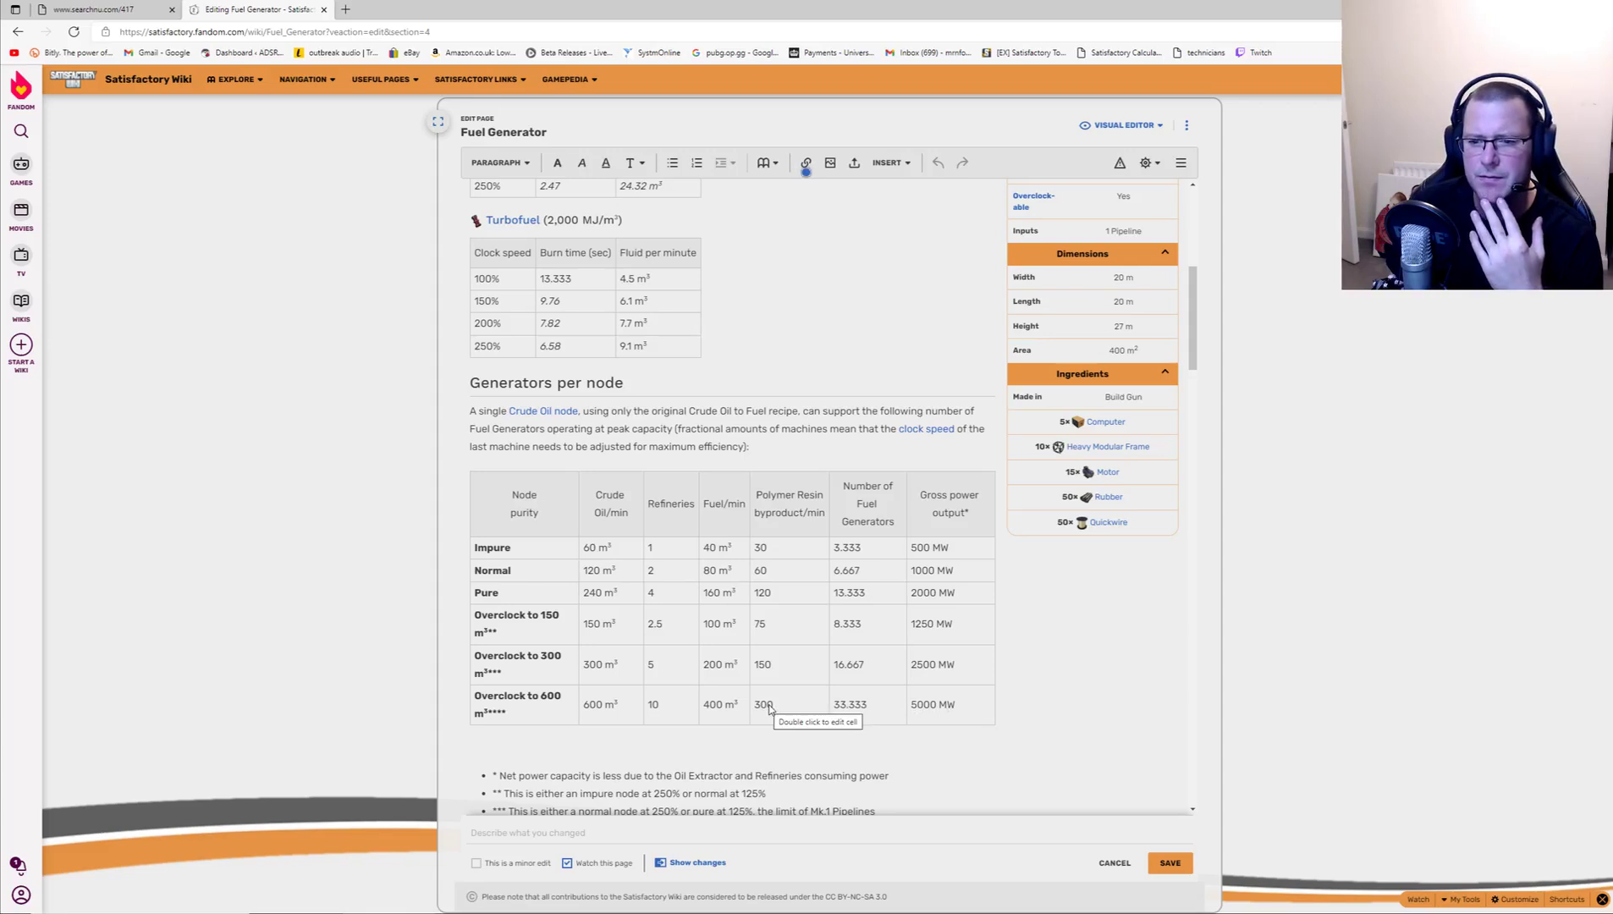
scroll(856, 709, down, 2)
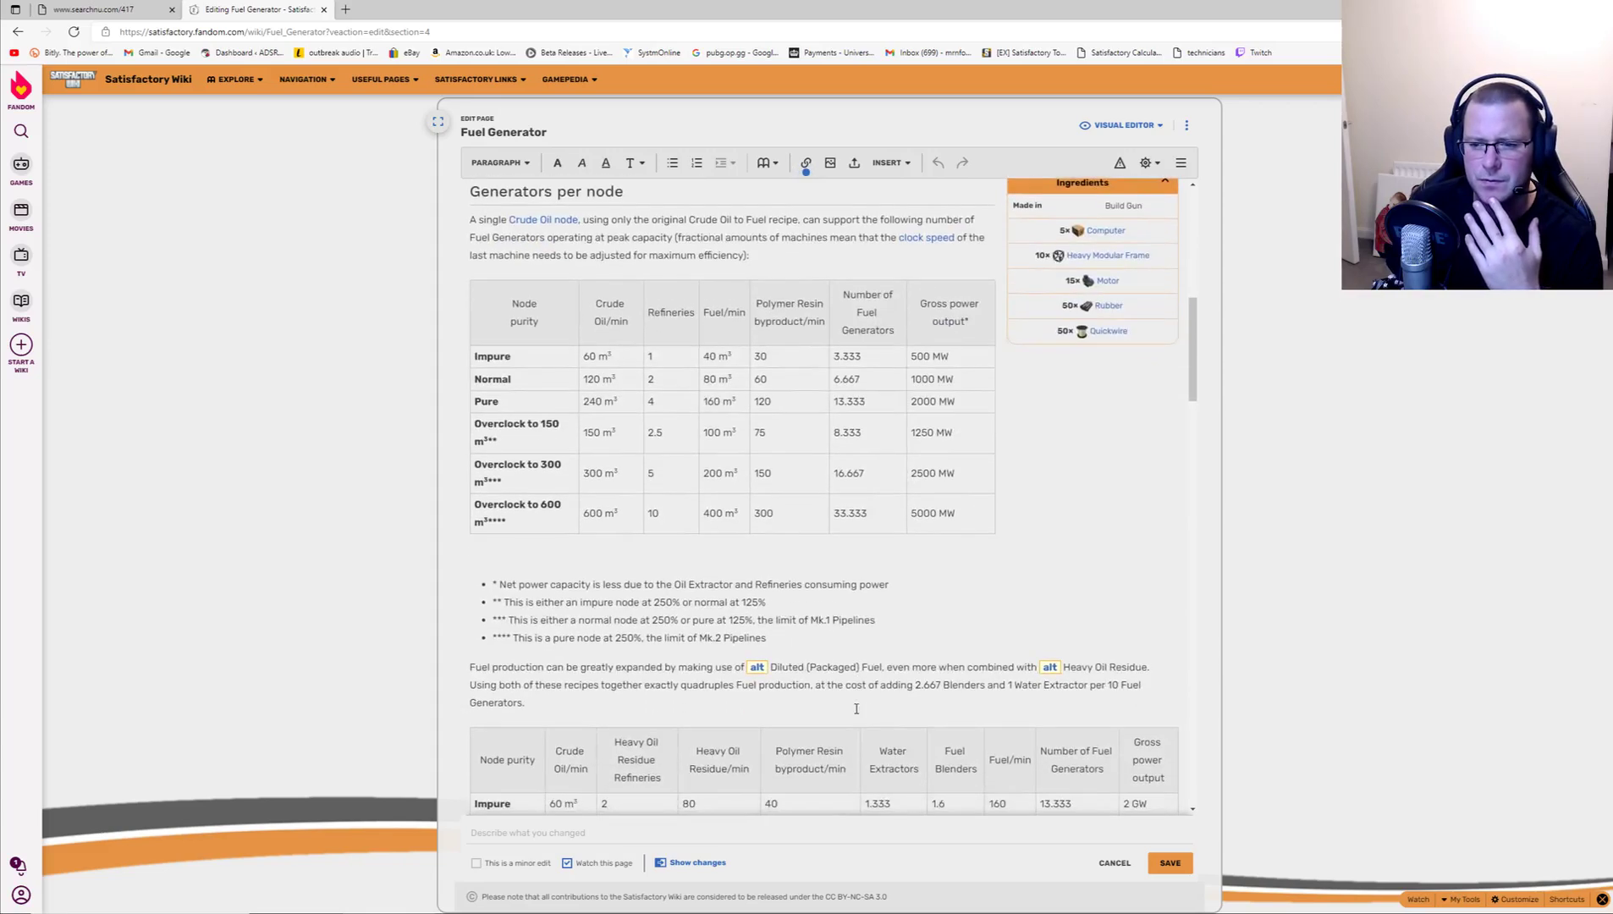
scroll(769, 679, down, 3)
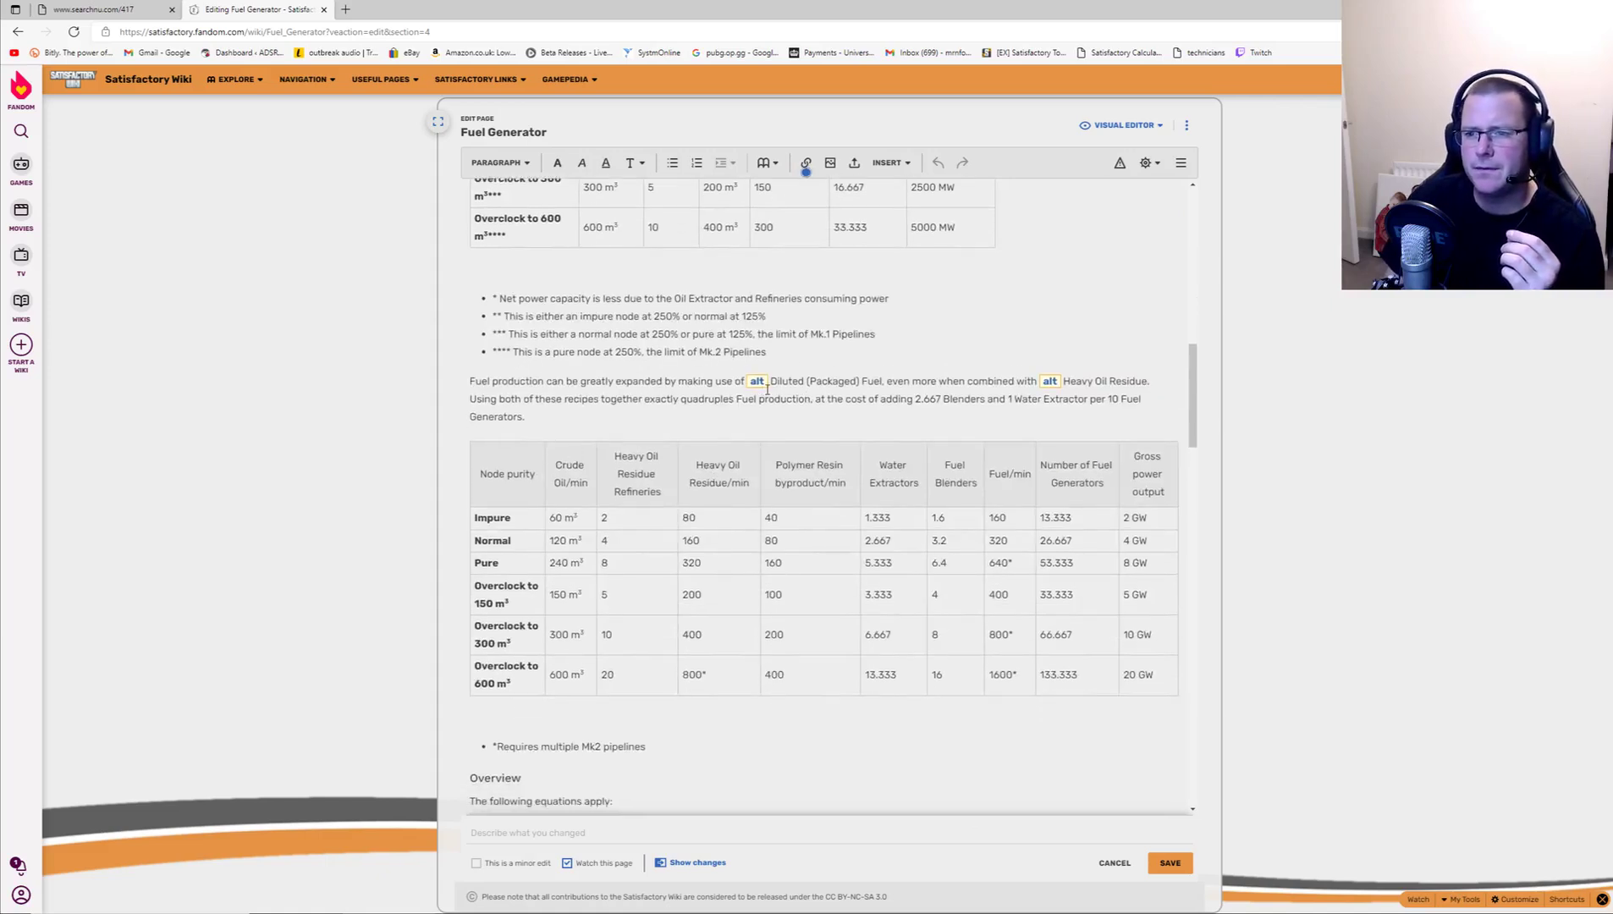
scroll(965, 478, down, 6)
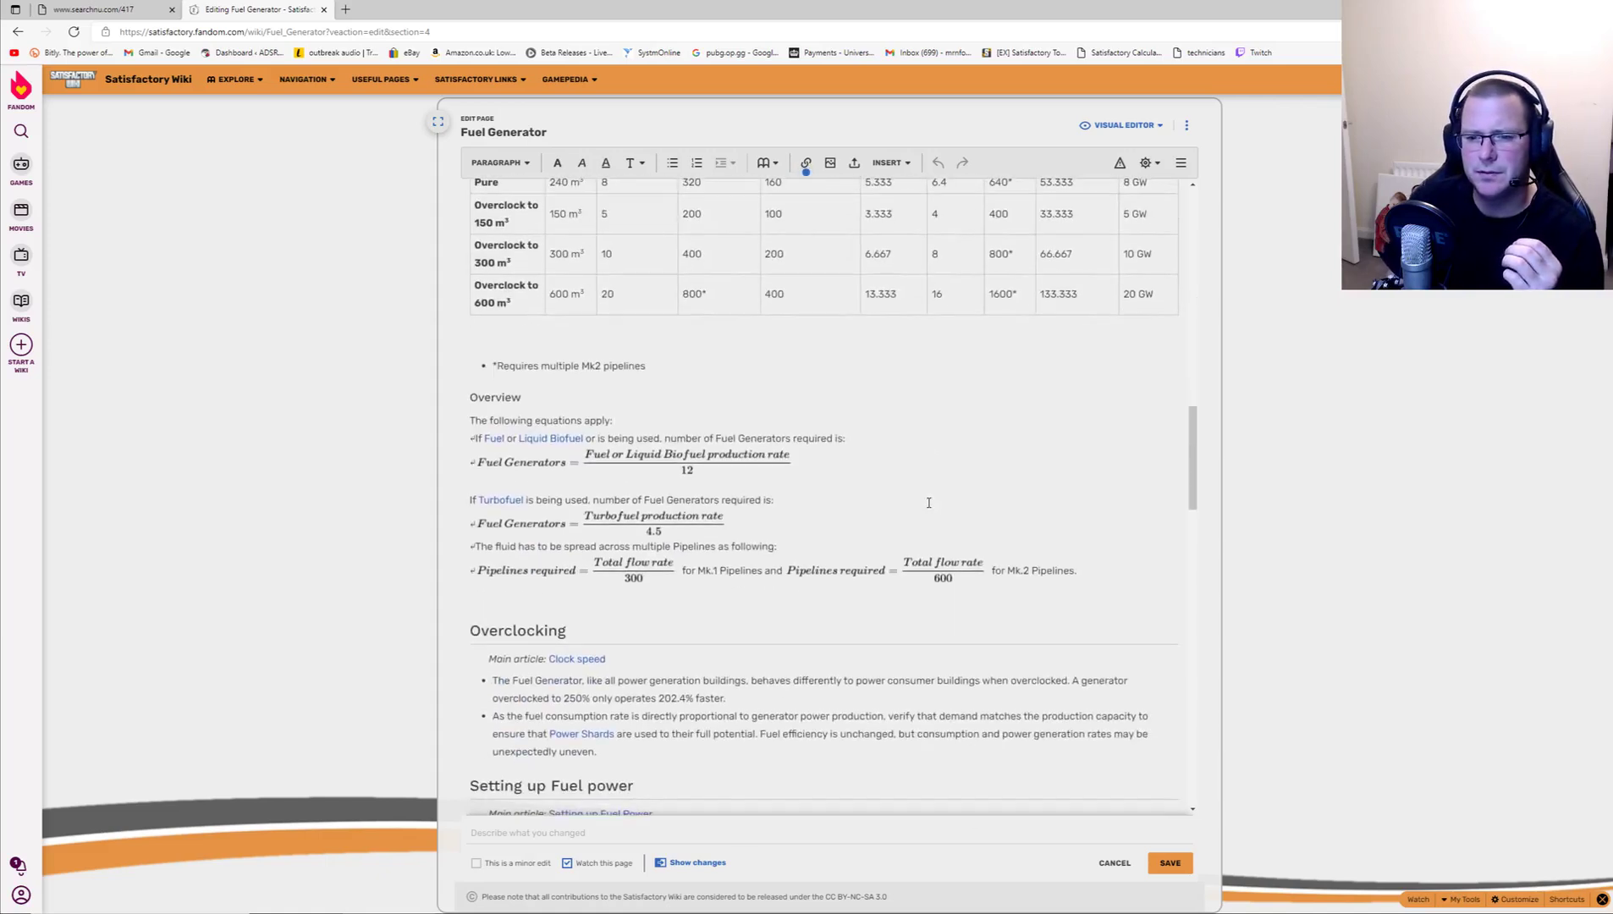
scroll(838, 546, up, 3)
scroll(837, 546, up, 3)
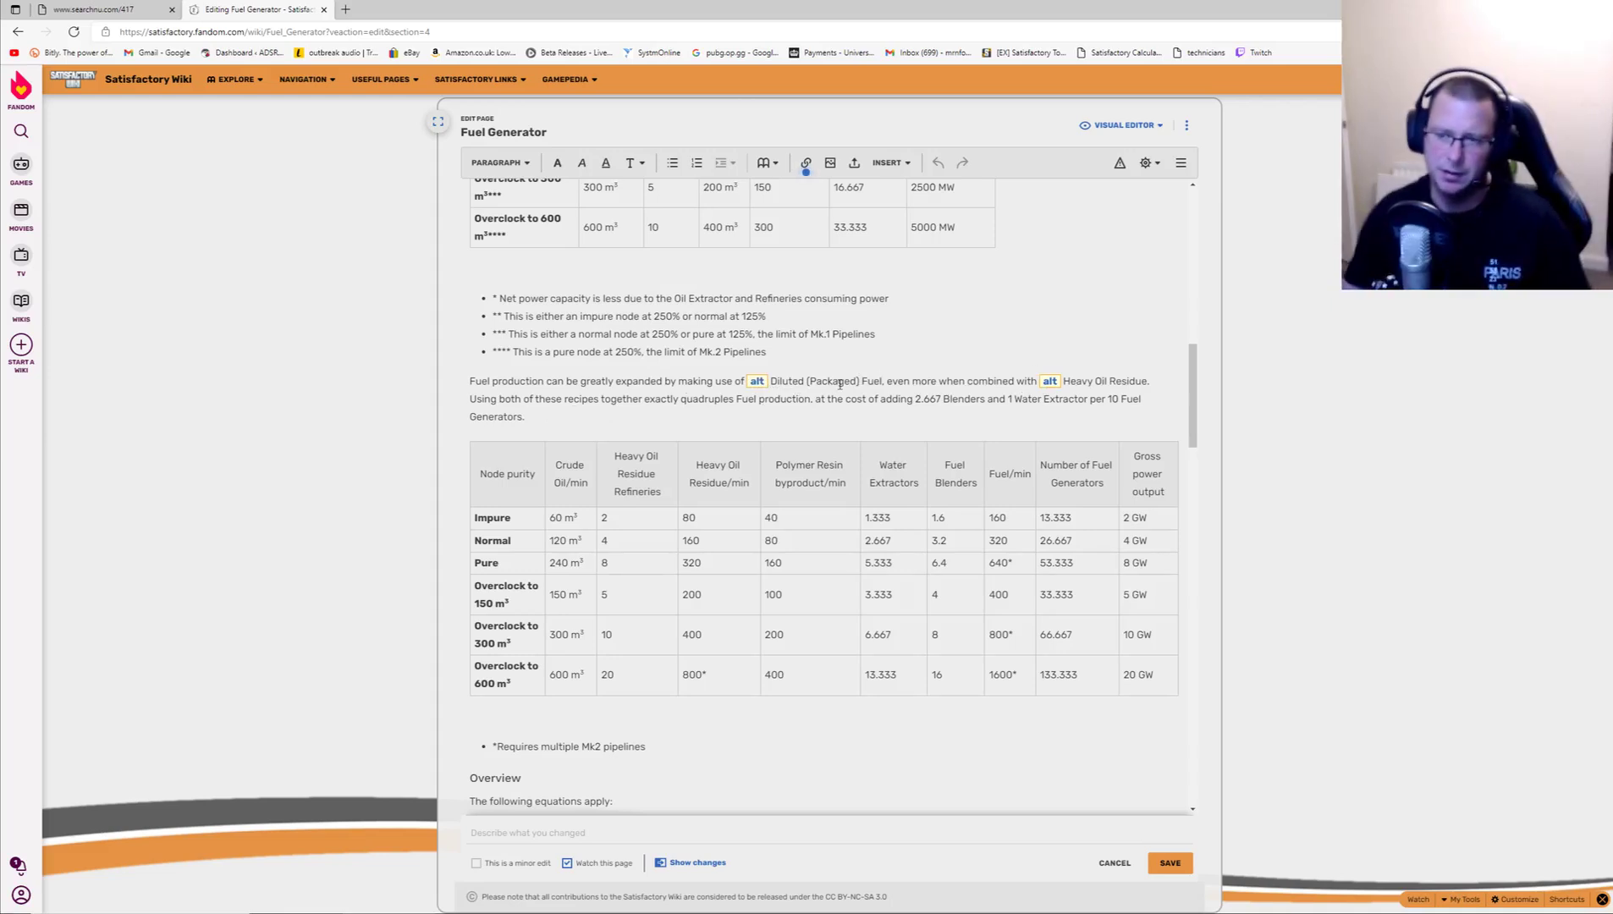
right_click(859, 405)
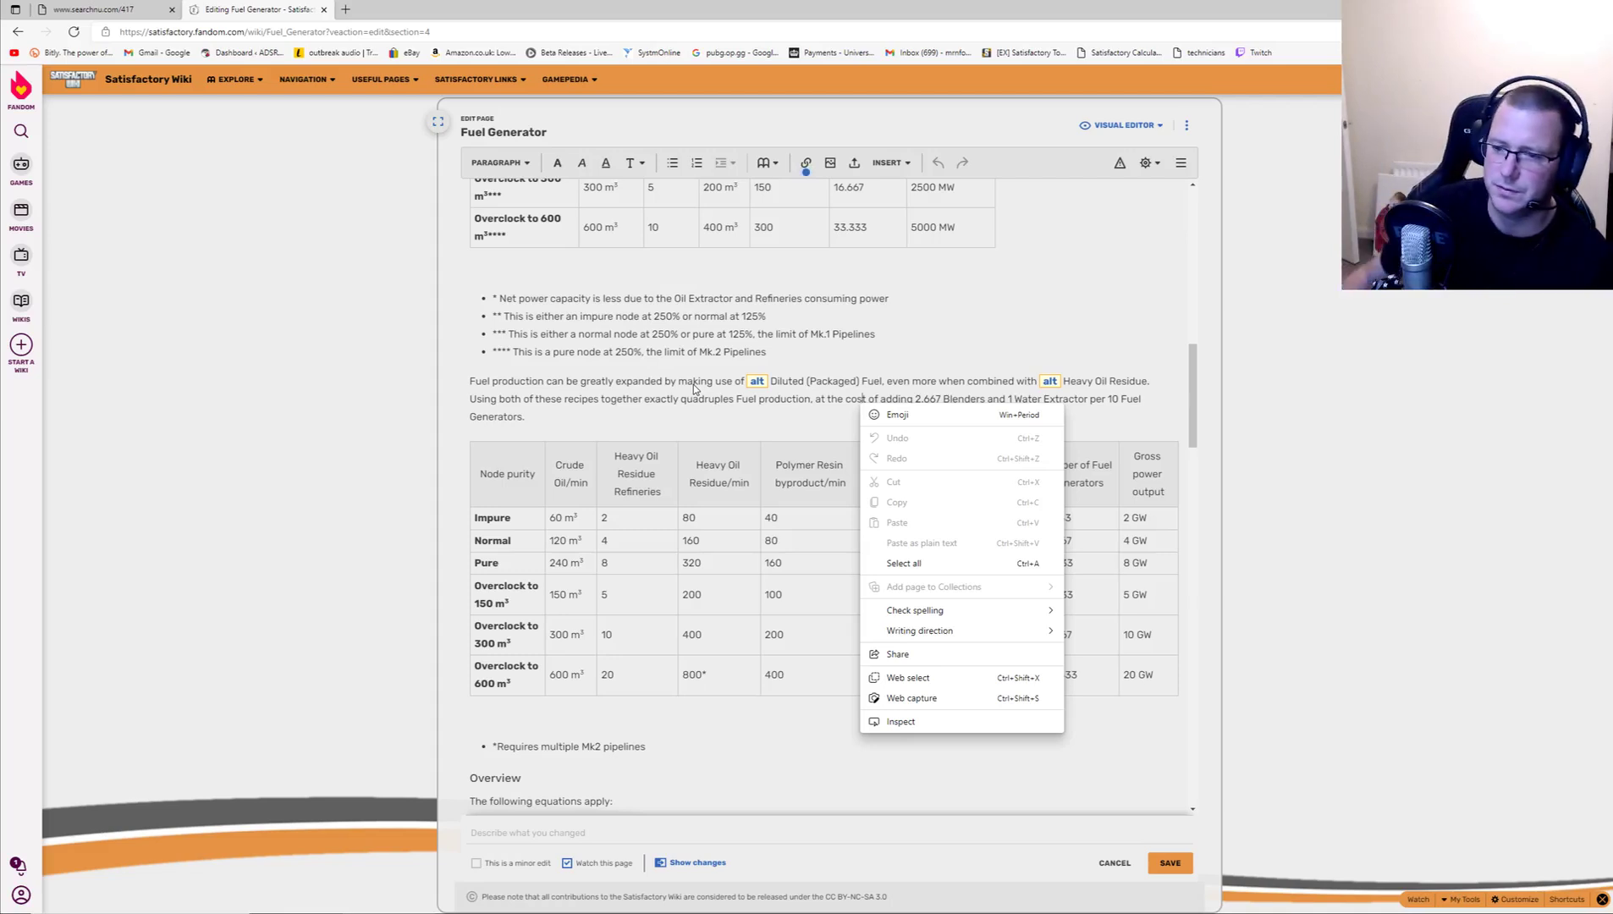
click(777, 702)
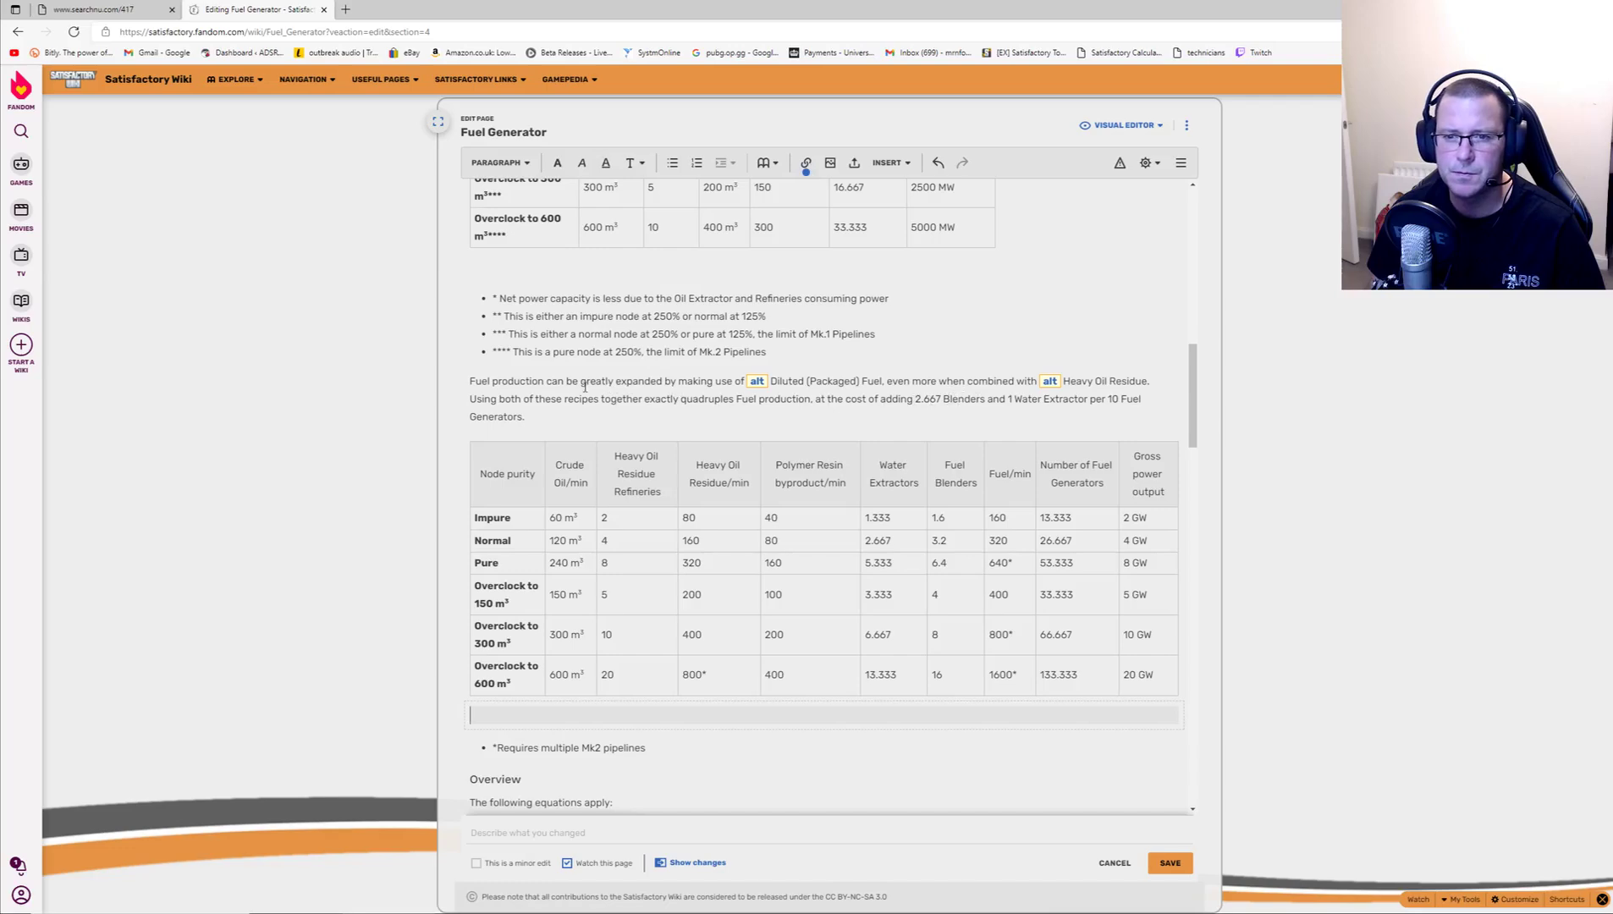
Try to open the Turbofuel link in the See also list
scroll(584, 386, down, 12)
scroll(701, 458, down, 2)
click(792, 562)
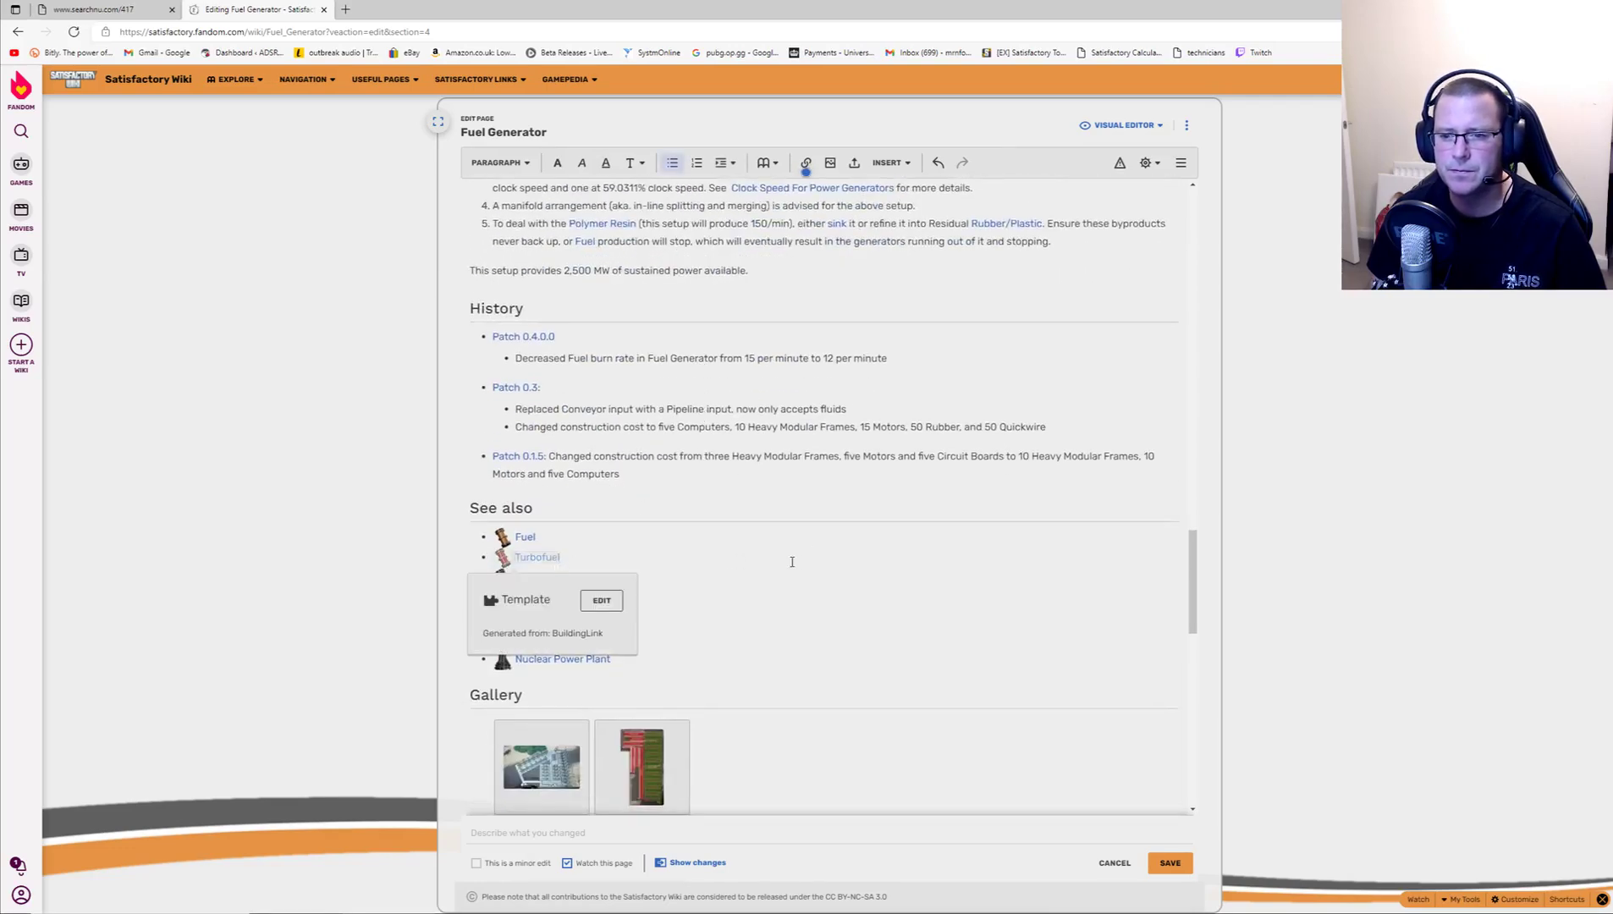
click(702, 548)
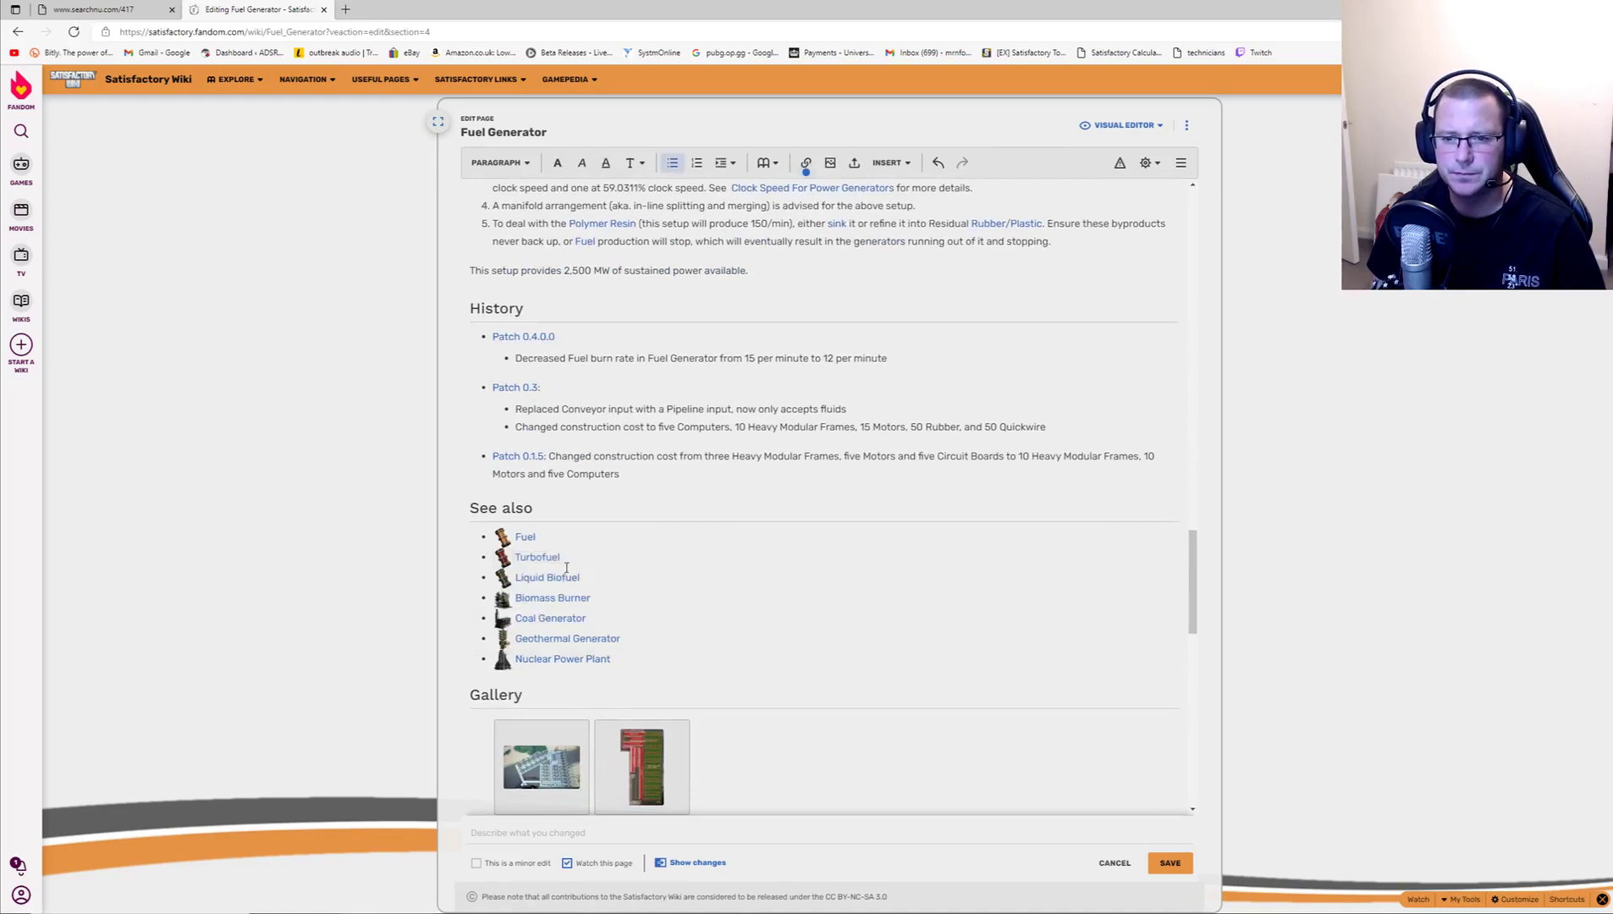
click(683, 550)
click(684, 515)
click(554, 559)
click(695, 547)
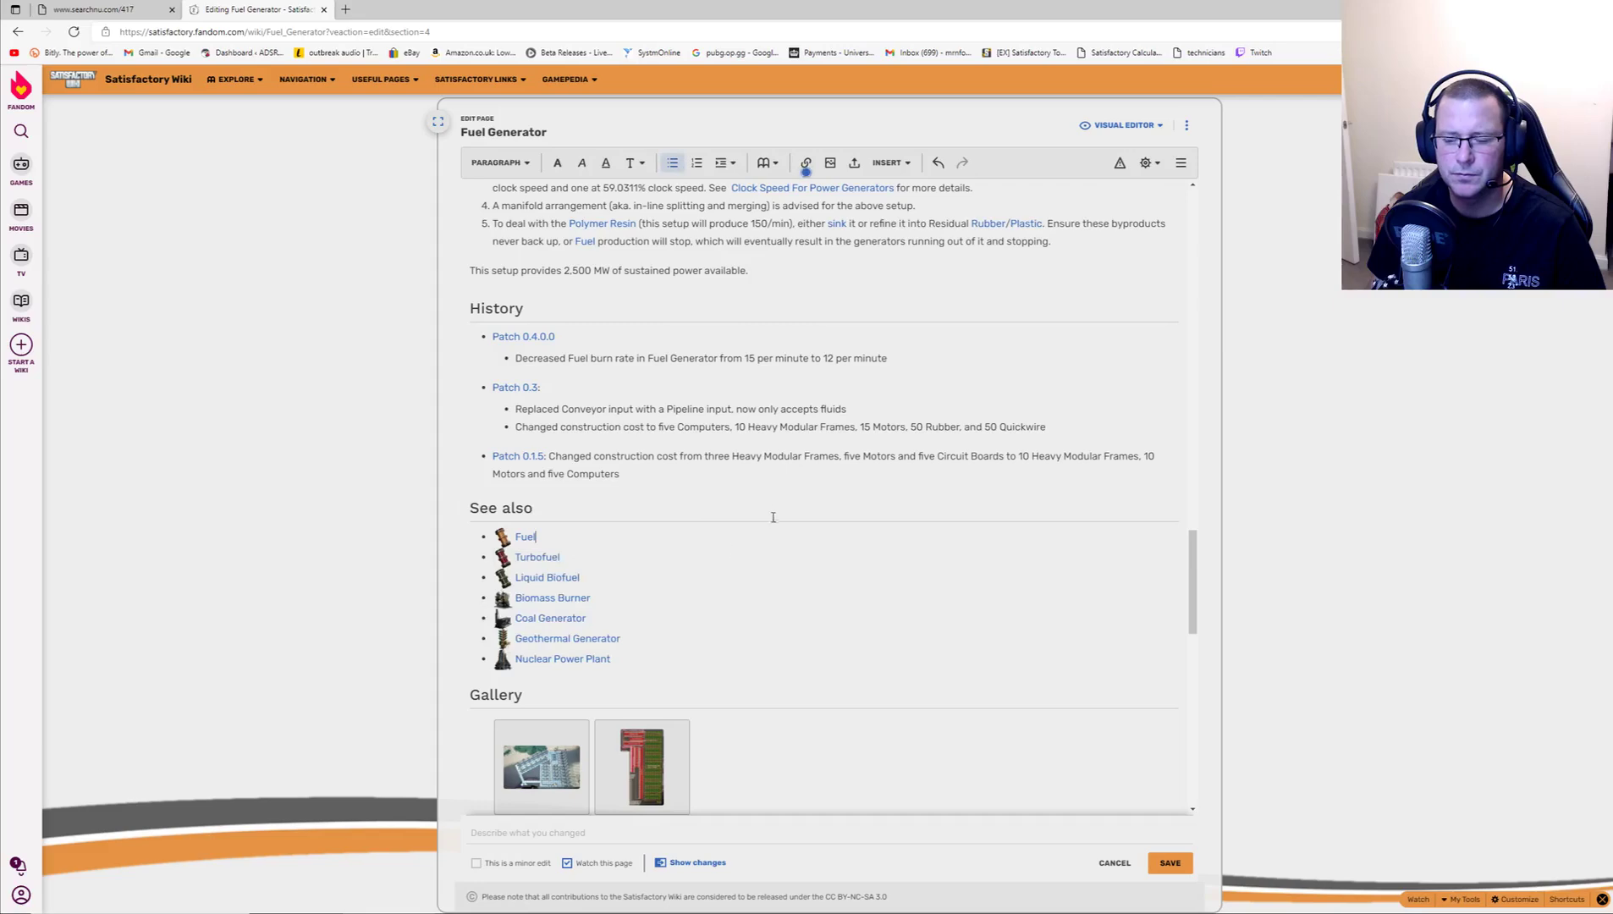
Leave the Fuel Generator editor, close the article's sidebar ad and return to the wiki home page
scroll(773, 515, down, 10)
scroll(773, 535, up, 15)
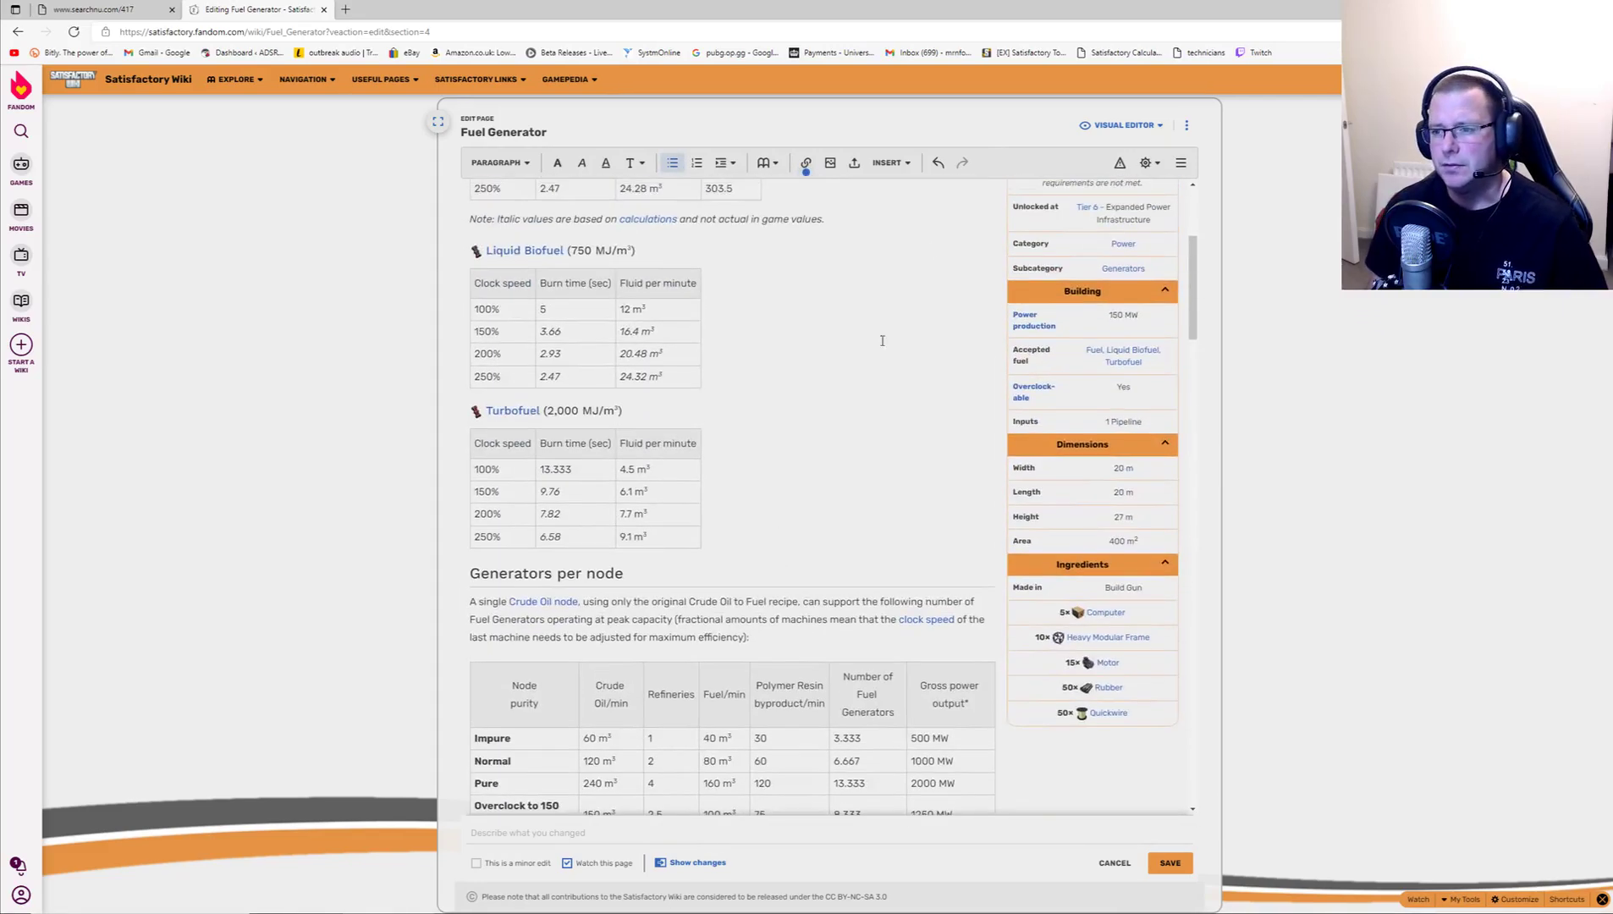
scroll(839, 422, up, 5)
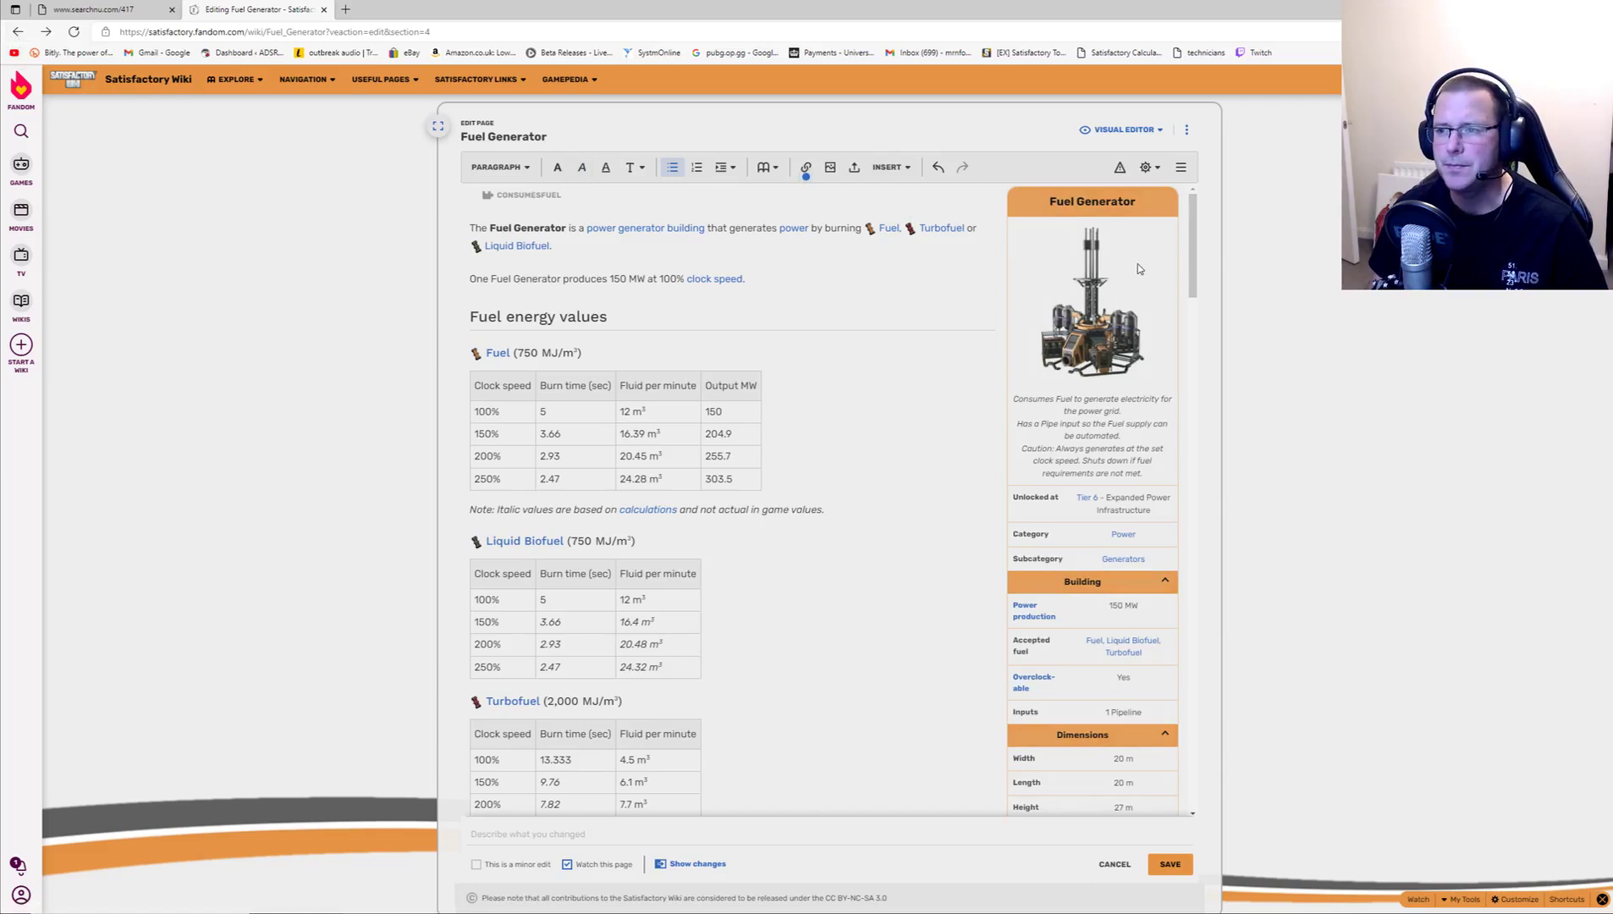
click(16, 34)
click(875, 101)
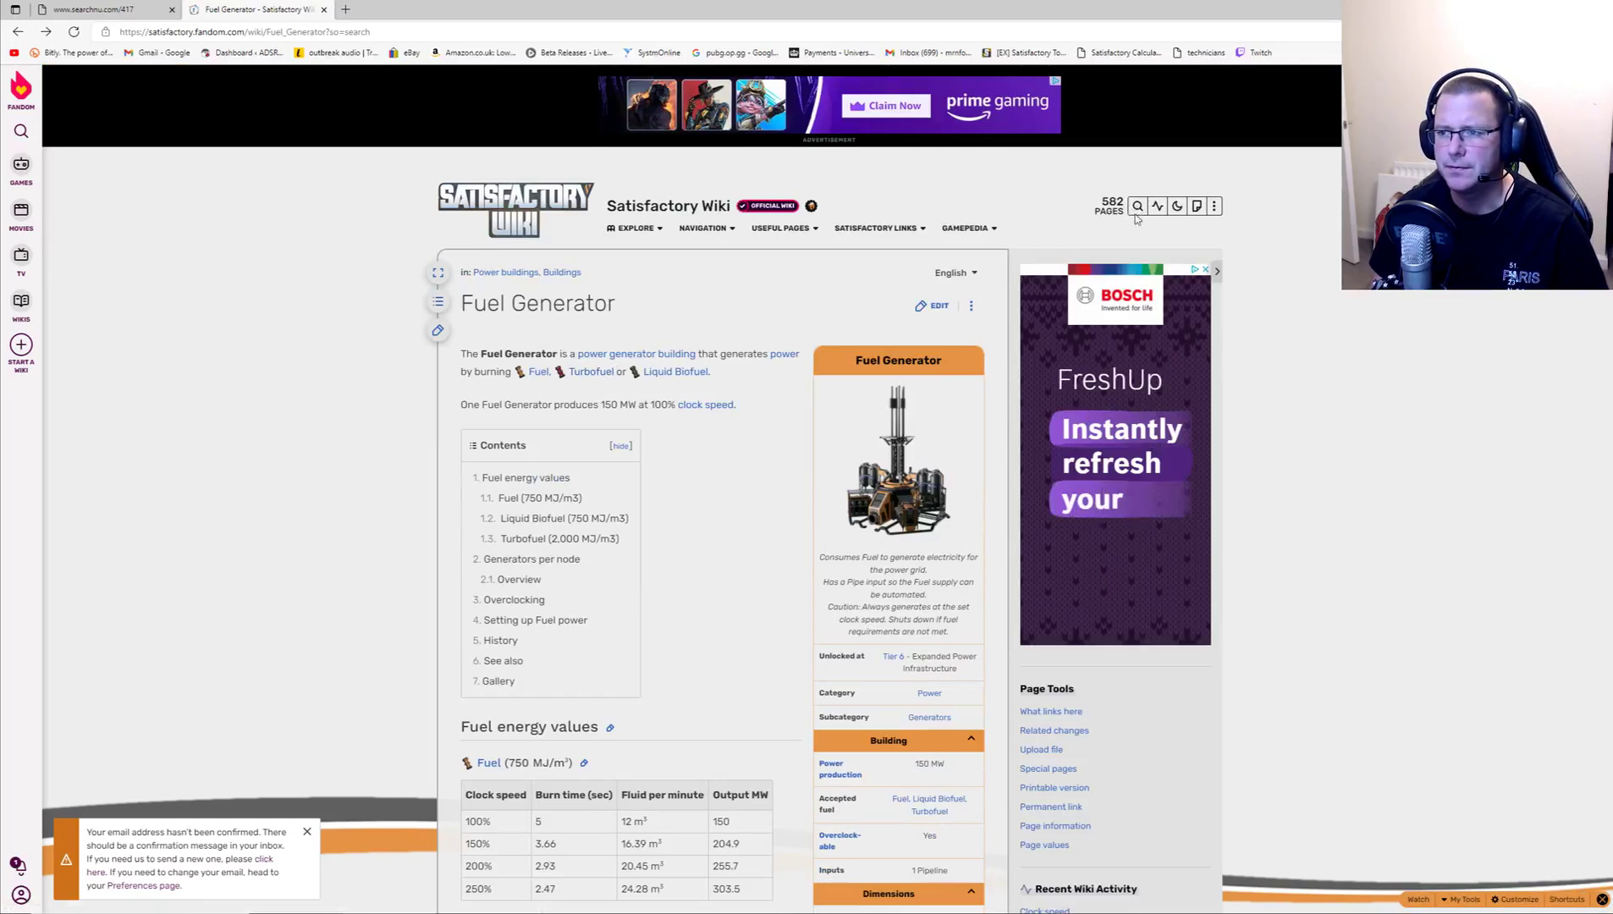
click(1205, 270)
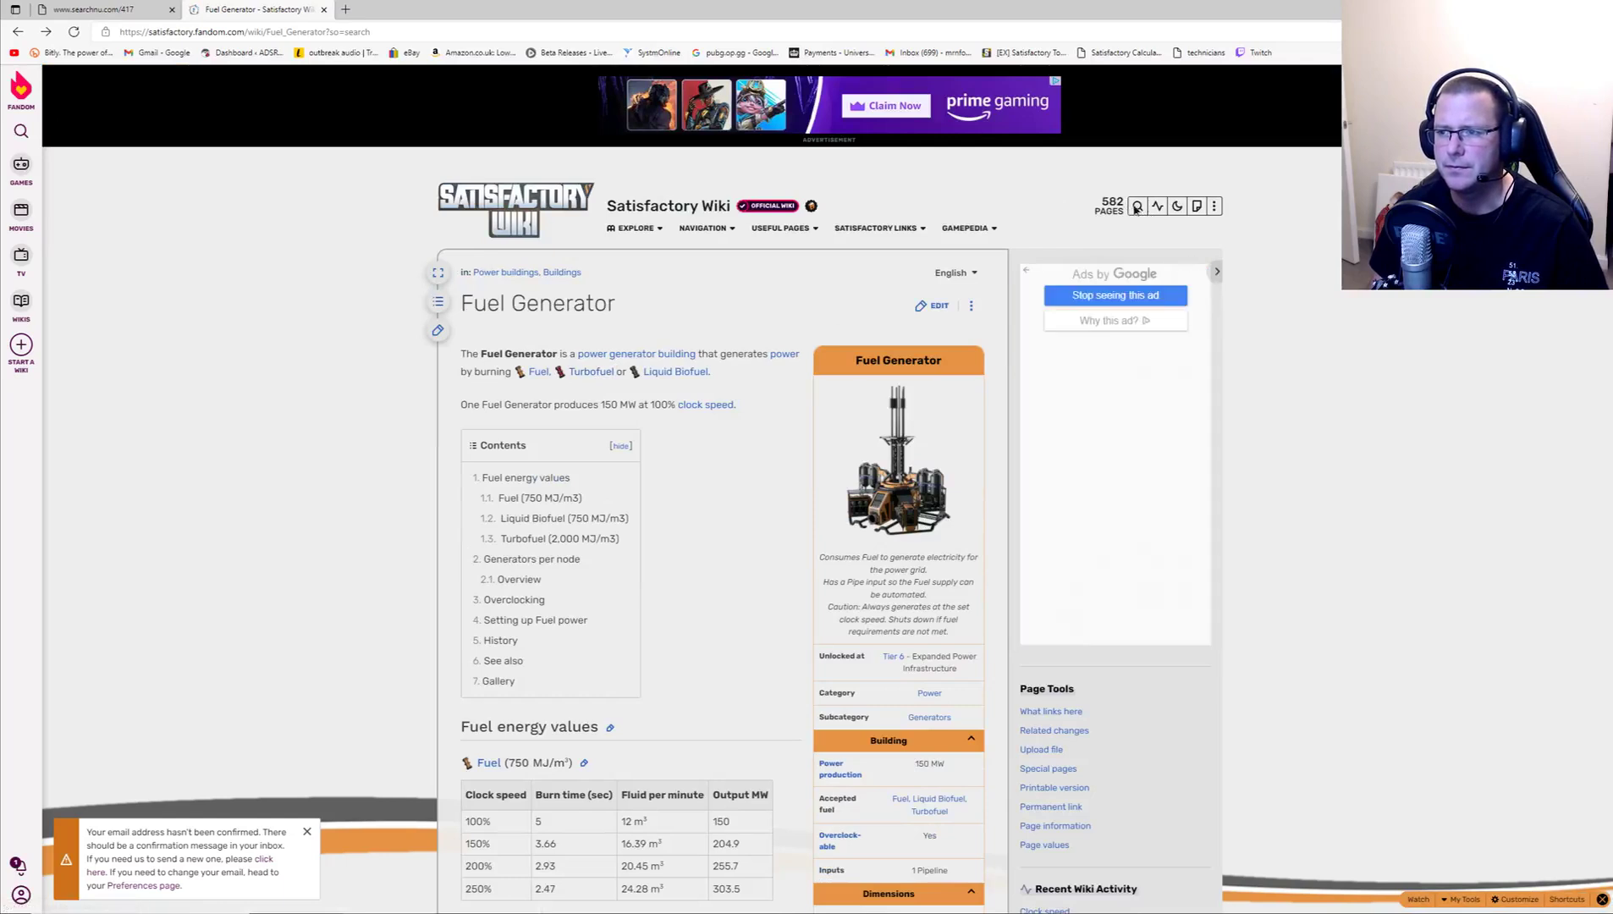
click(19, 30)
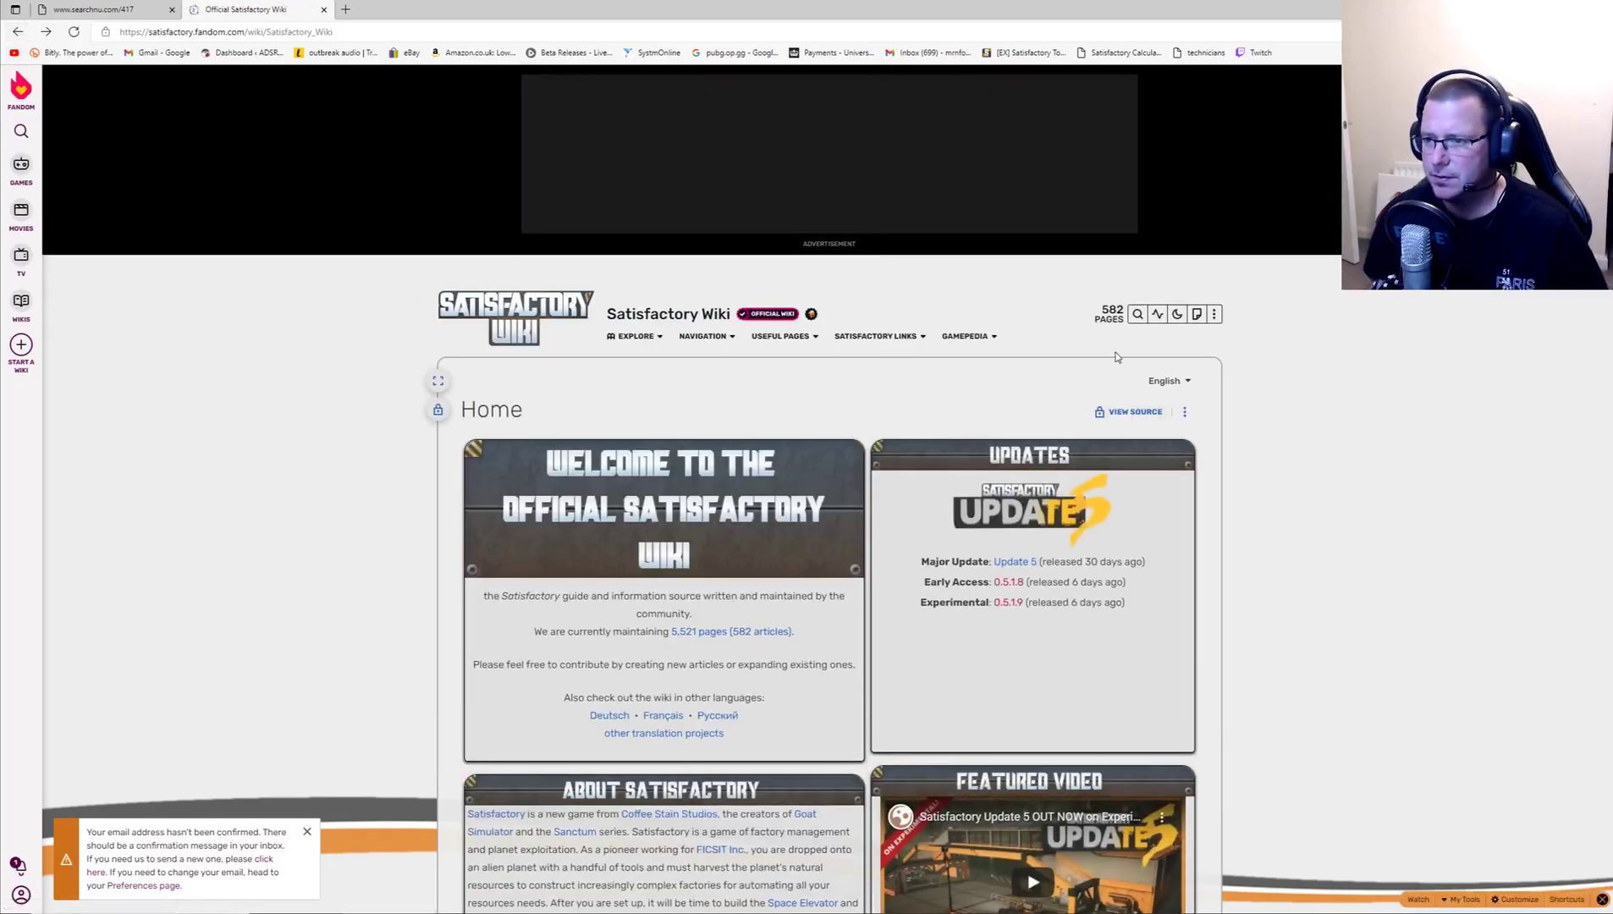
Search the wiki for turb, open the Turbofuel article and view its crafting recipes
click(1138, 314)
text(turb)
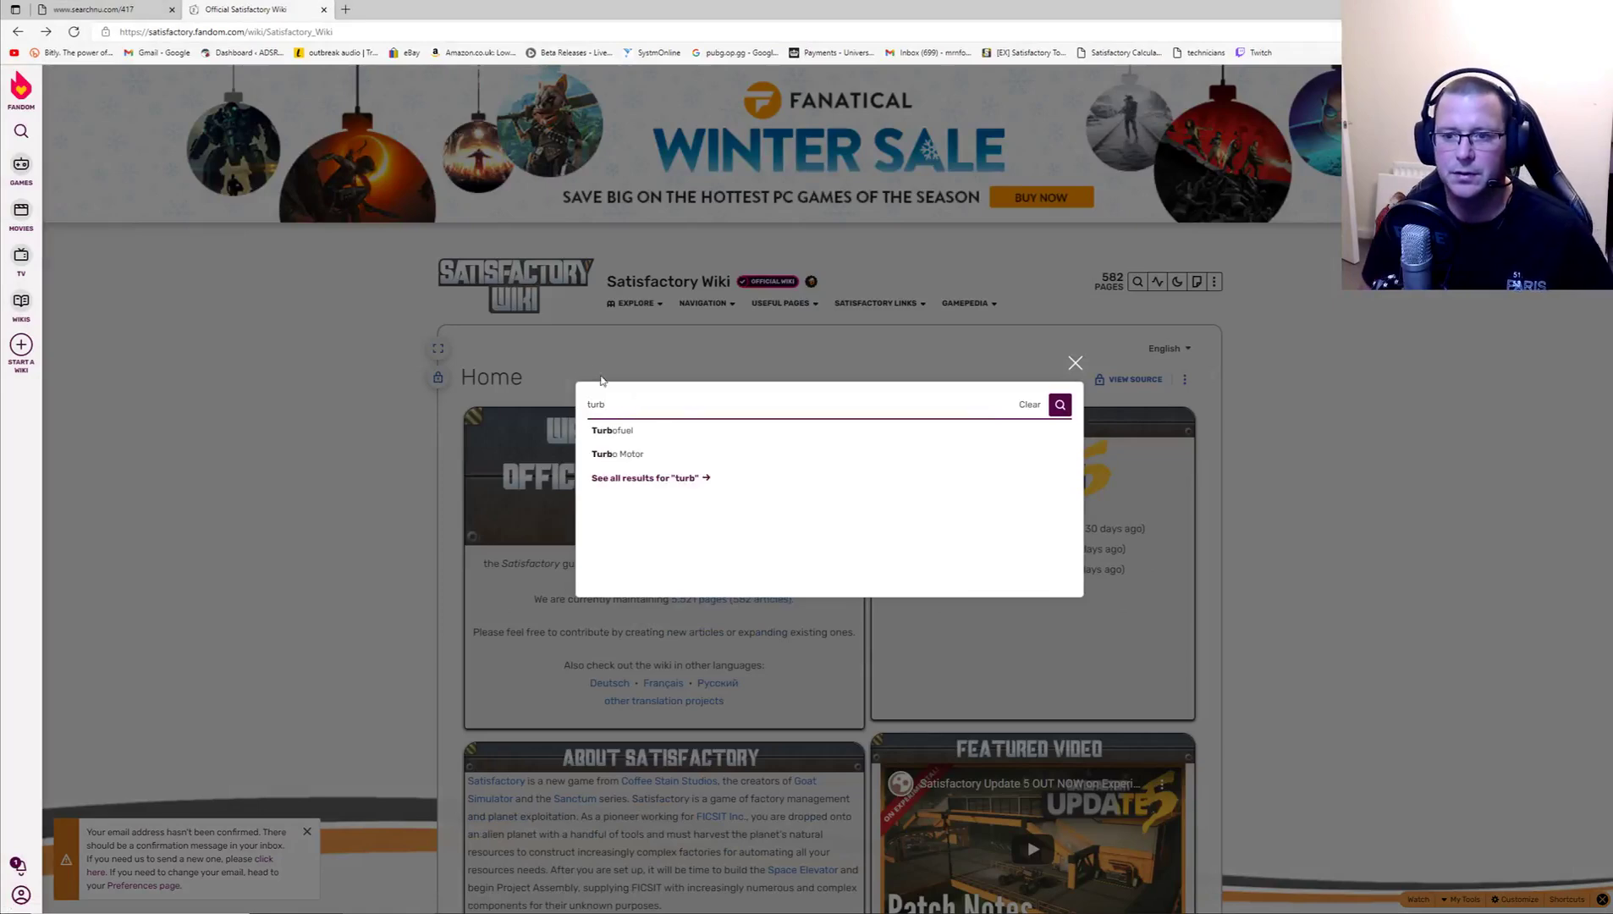
click(842, 438)
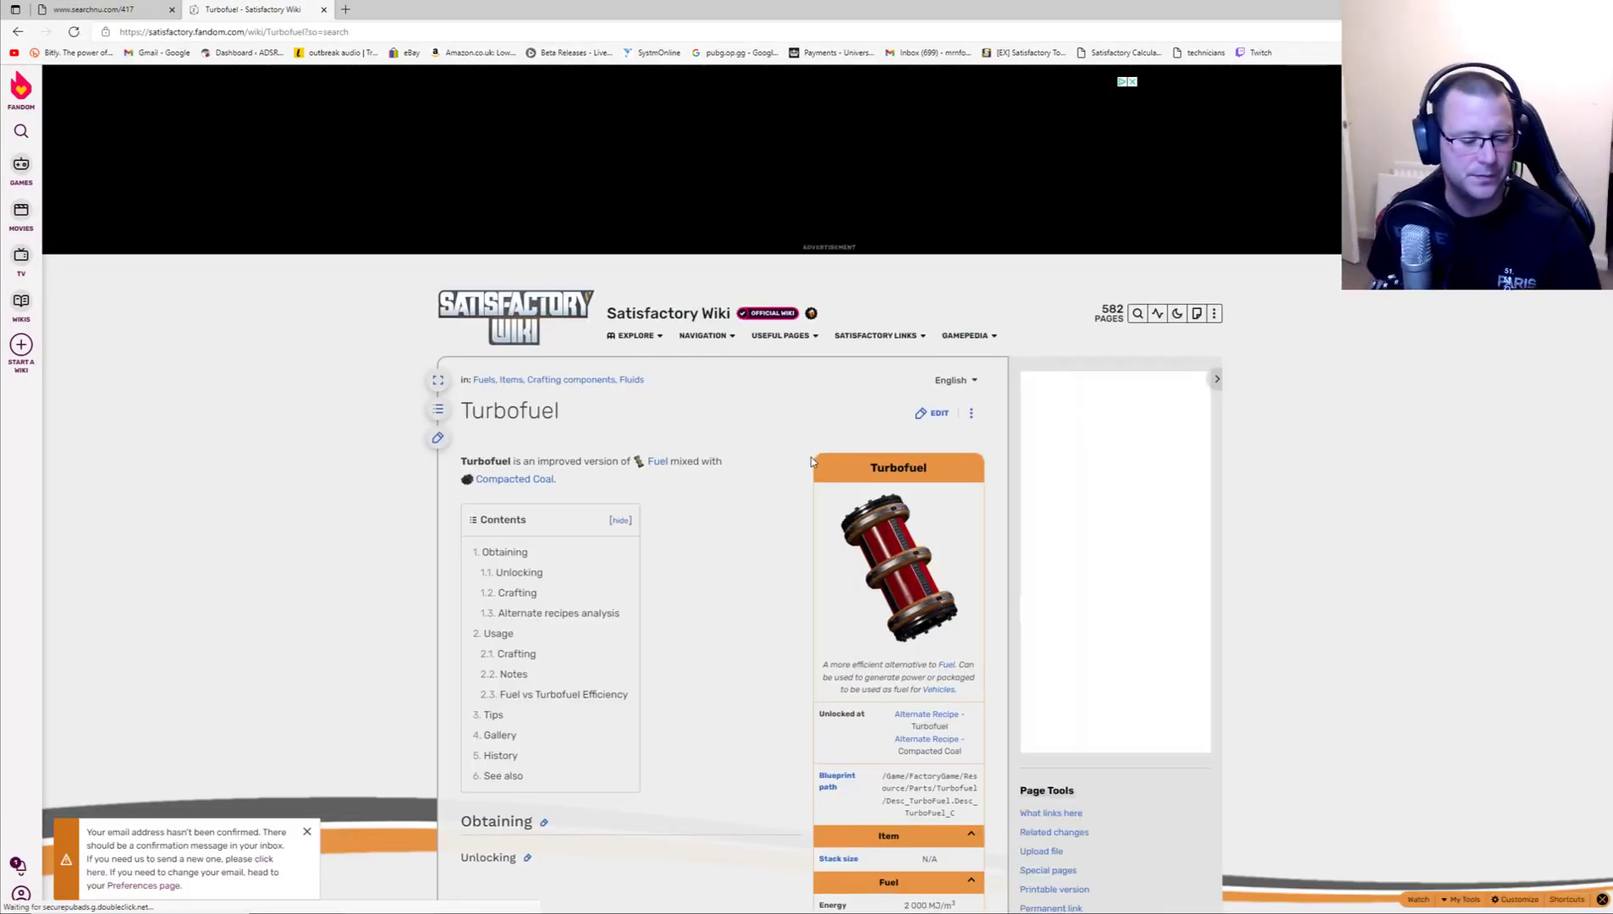
scroll(770, 552, down, 1)
scroll(771, 551, down, 5)
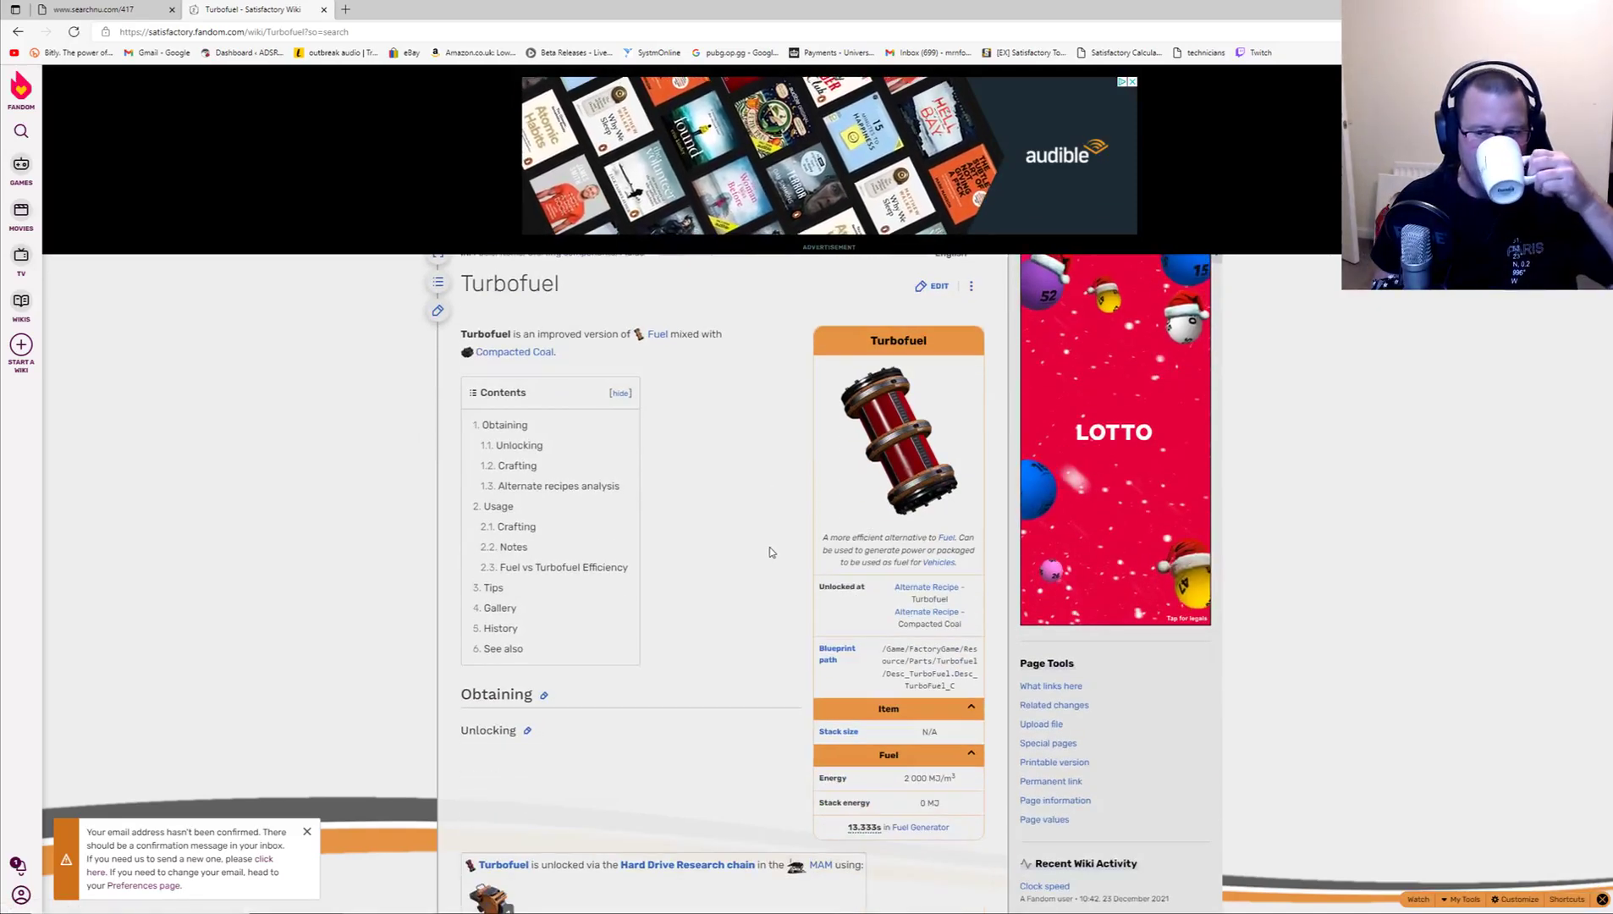
scroll(770, 552, down, 3)
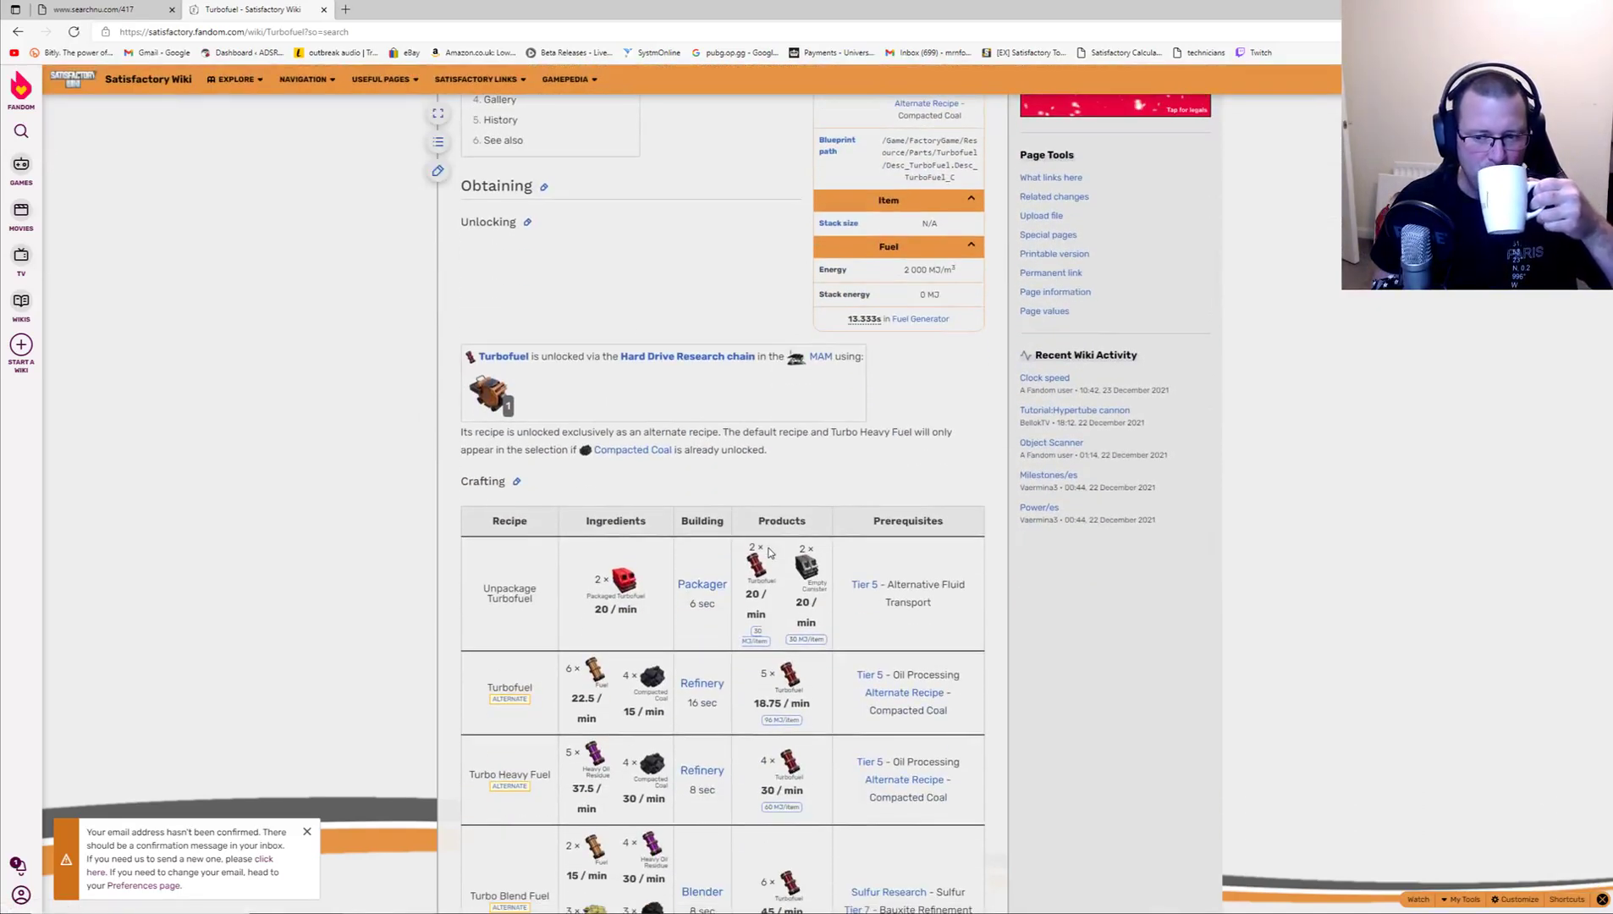